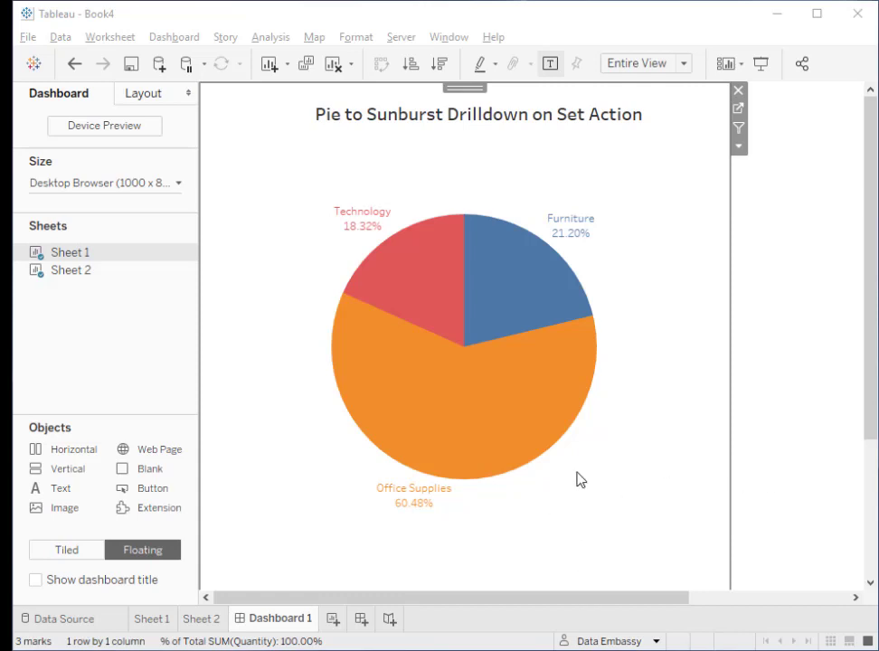
Preview the existing sunburst by drilling into Office Supplies, then collapse it back to the pie.
{"action": "mouse_move", "coordinate": [502, 456]}
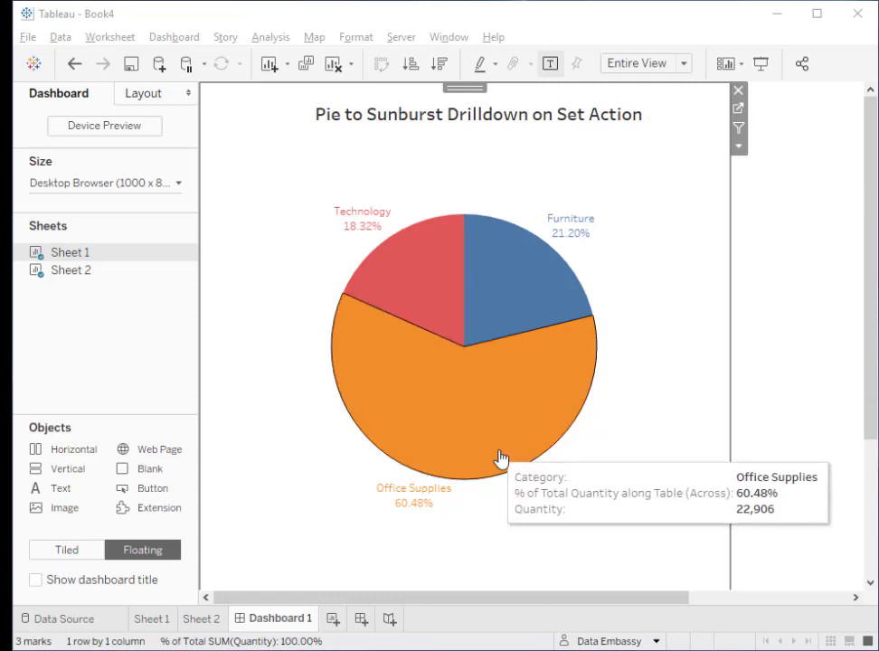
{"action": "left_click", "coordinate": [469, 401]}
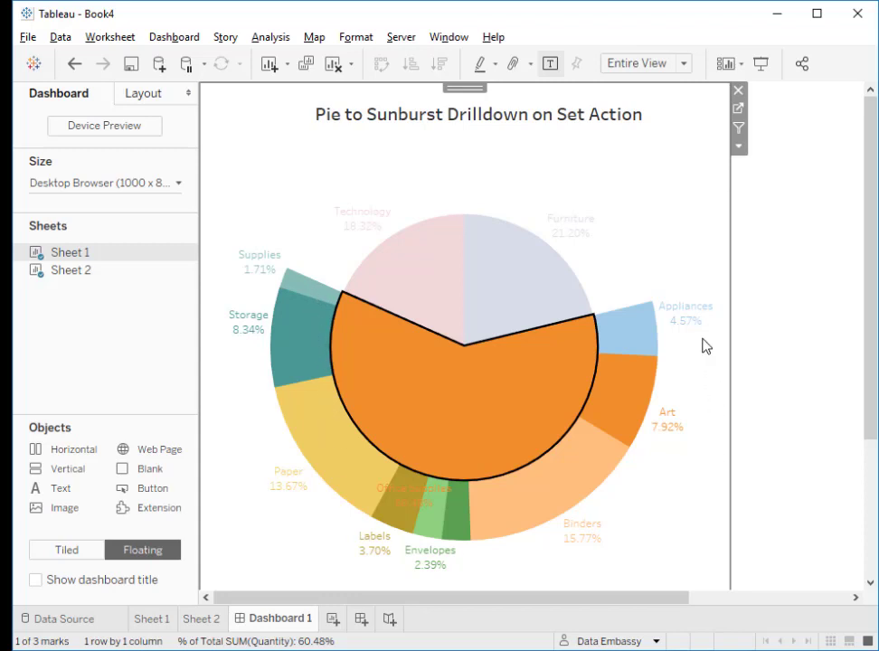
{"action": "left_click", "coordinate": [663, 532]}
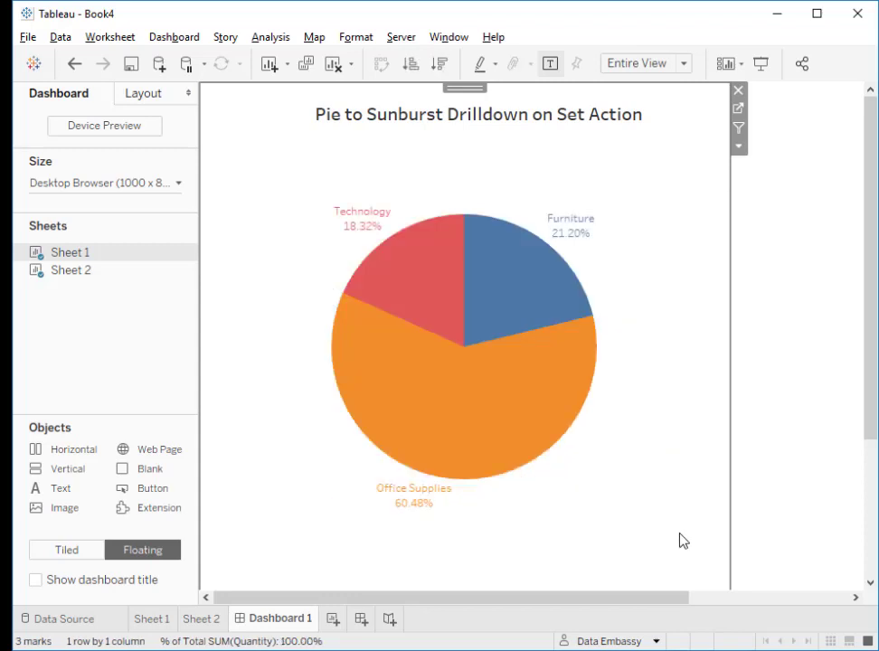
Delete the Dashboard 1 and Sheet 2 tabs.
{"action": "right_click", "coordinate": [288, 624]}
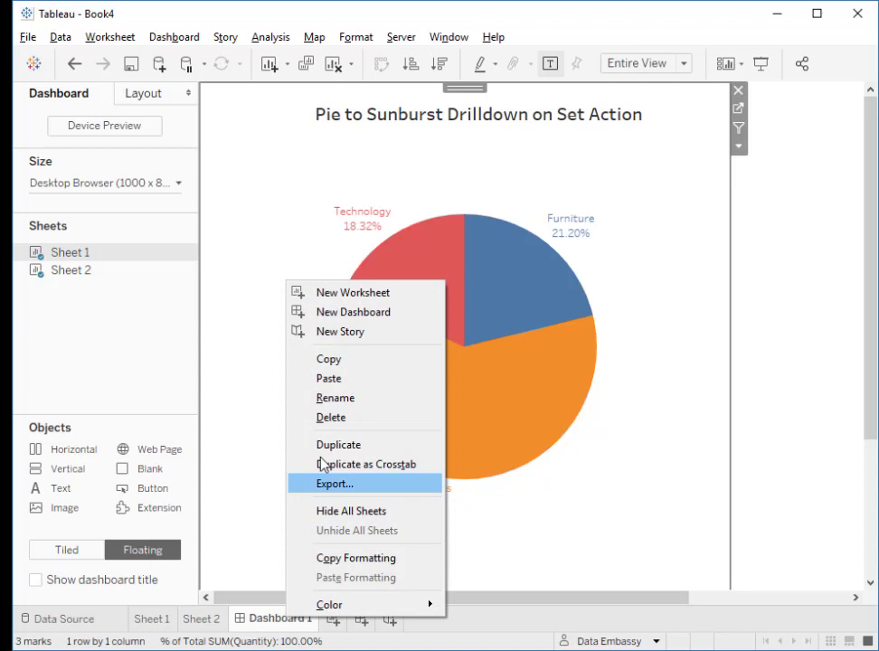
{"action": "left_click", "coordinate": [331, 418]}
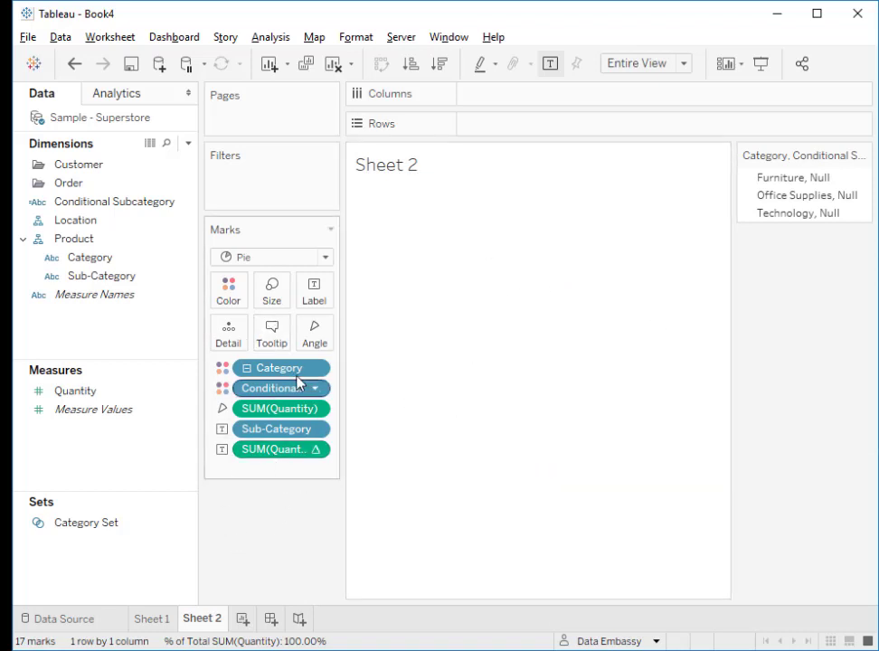
{"action": "right_click", "coordinate": [208, 624]}
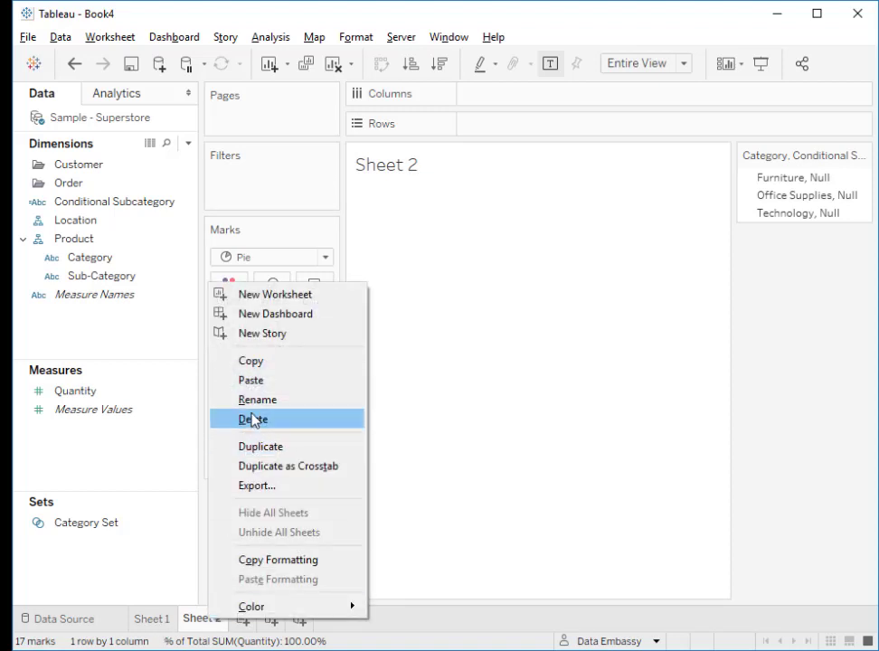
{"action": "left_click", "coordinate": [254, 421]}
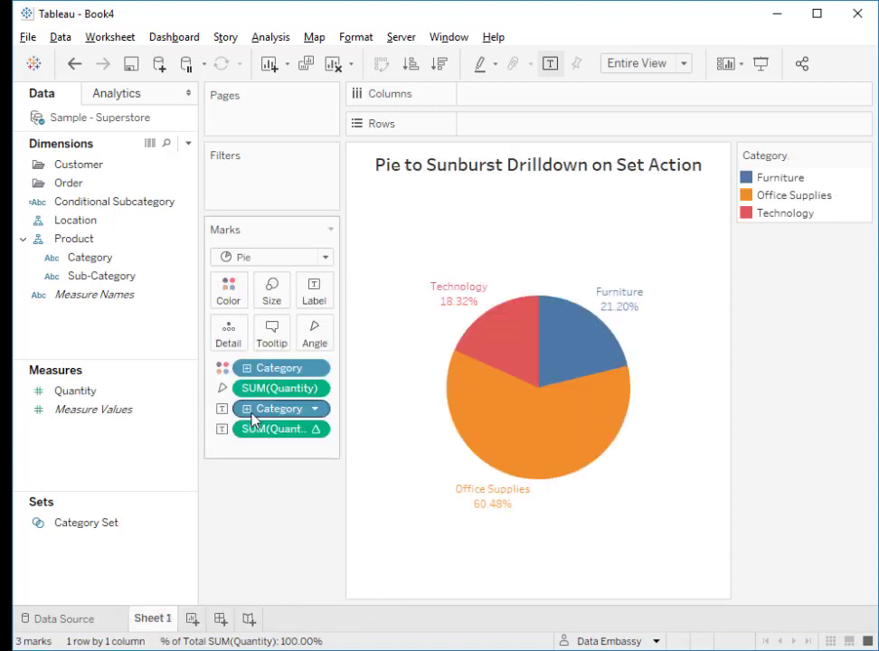
Clear Sheet 1 and delete the Conditional Subcategory field together with Category Set.
{"action": "left_click", "coordinate": [334, 63]}
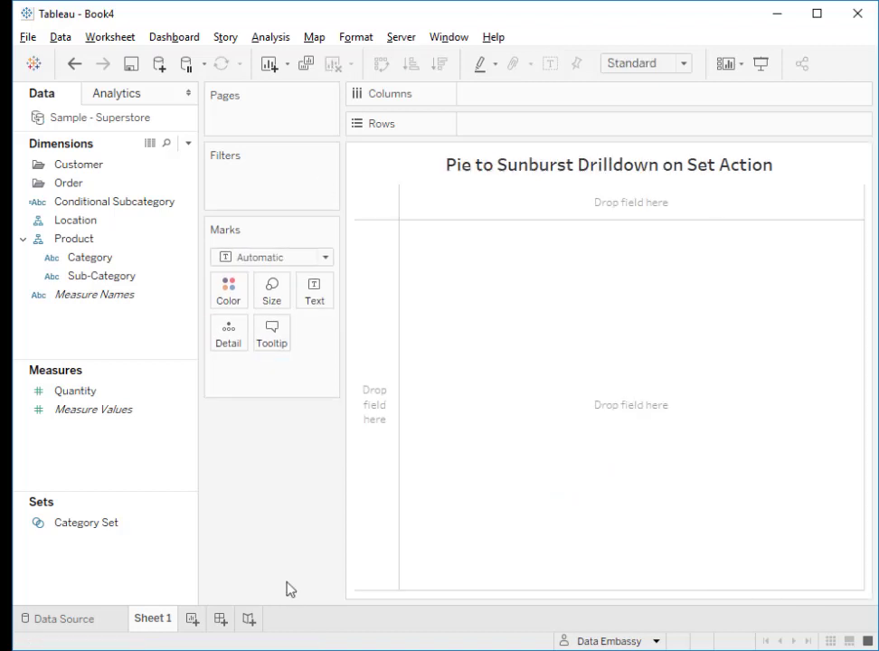
{"action": "right_click", "coordinate": [122, 207]}
{"action": "left_click", "coordinate": [161, 299]}
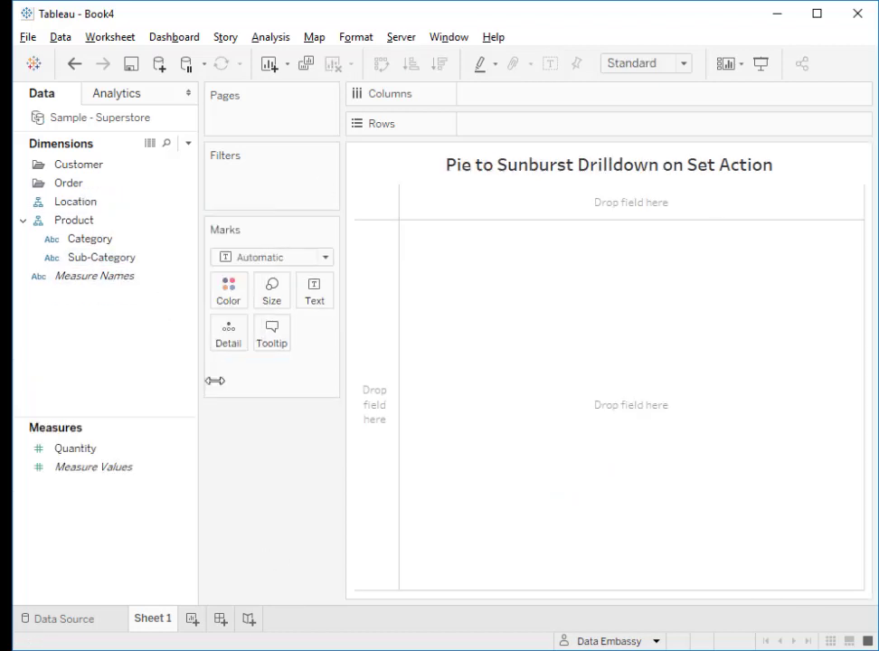
Build a set on the Category field named 'Category Set', leaving all values unselected.
{"action": "right_click", "coordinate": [133, 246]}
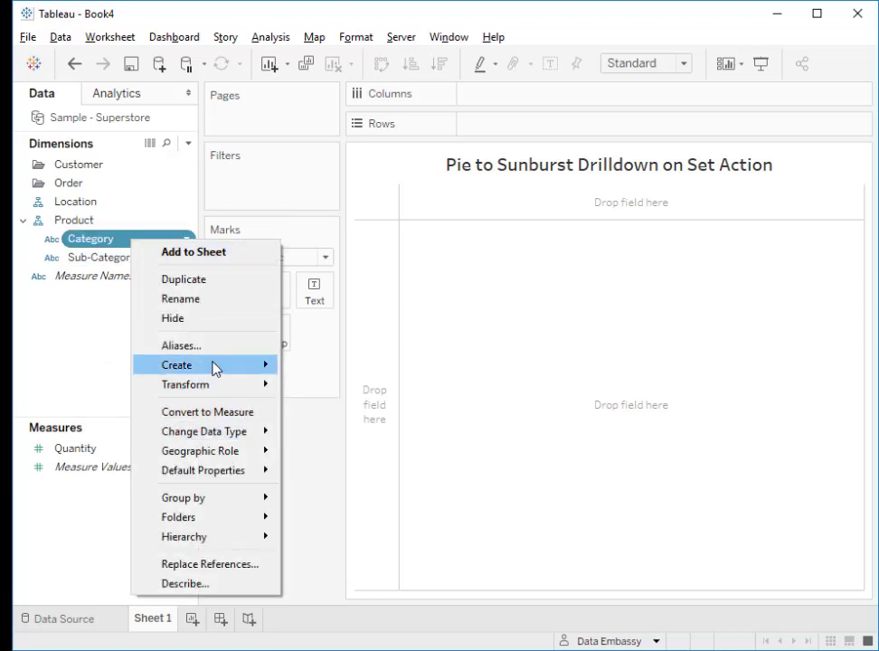
{"action": "mouse_move", "coordinate": [214, 366]}
{"action": "left_click", "coordinate": [311, 407]}
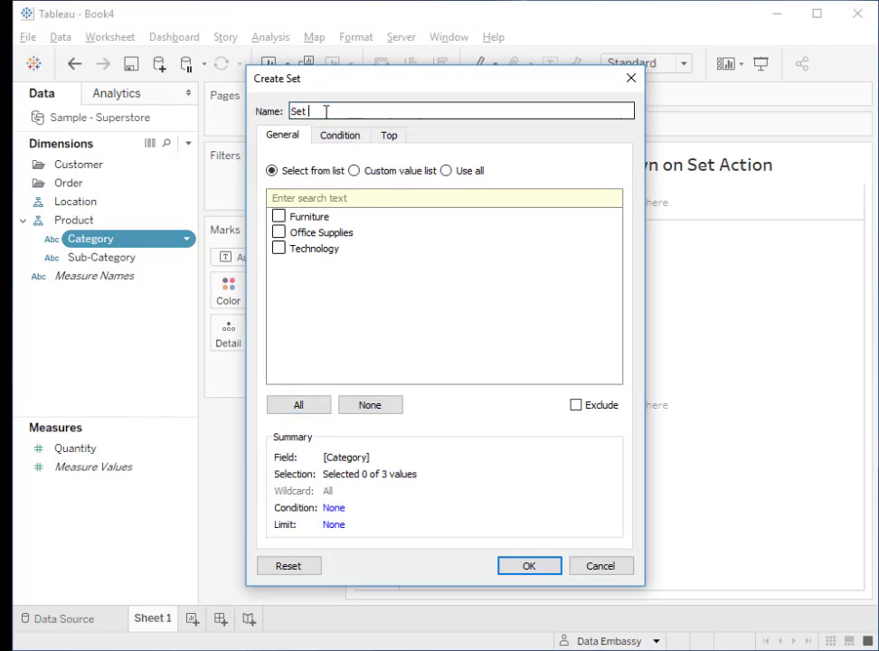
{"action": "key", "text": "BackSpace"}
{"action": "key", "text": "BackSpace"}
{"action": "key", "text": "BackSpace"}
{"action": "key", "text": "BackSpace"}
{"action": "type", "text": "Category Set"}
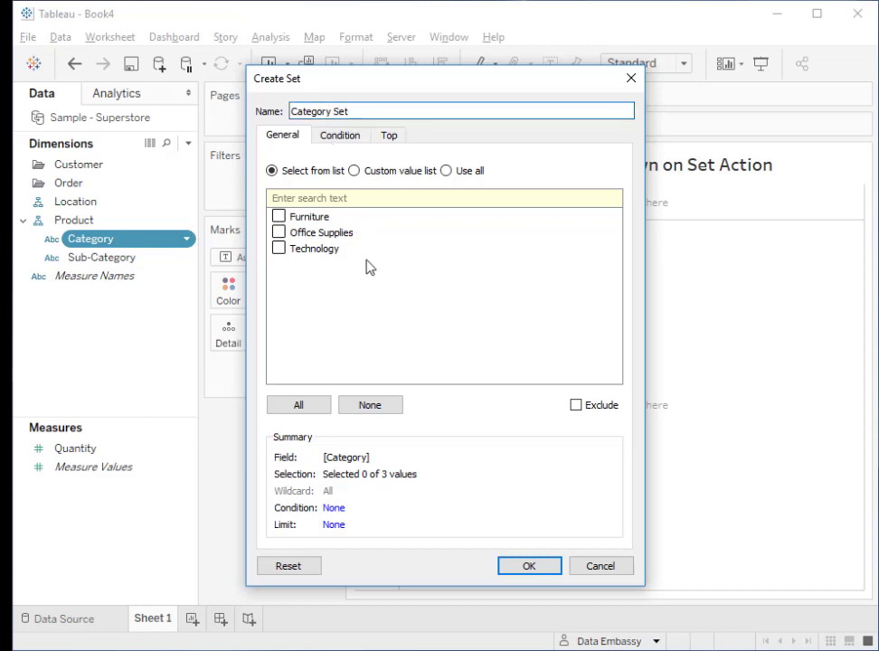
{"action": "left_click", "coordinate": [541, 562]}
Start a calculated field from Sub-Category named 'Conditional Subcategory'.
{"action": "right_click", "coordinate": [114, 260]}
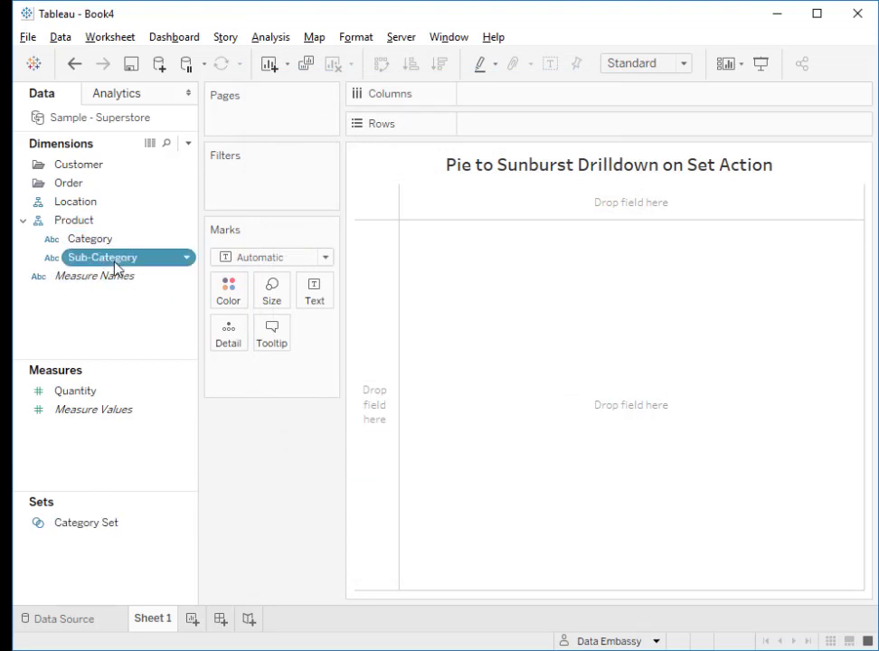
{"action": "mouse_move", "coordinate": [193, 393]}
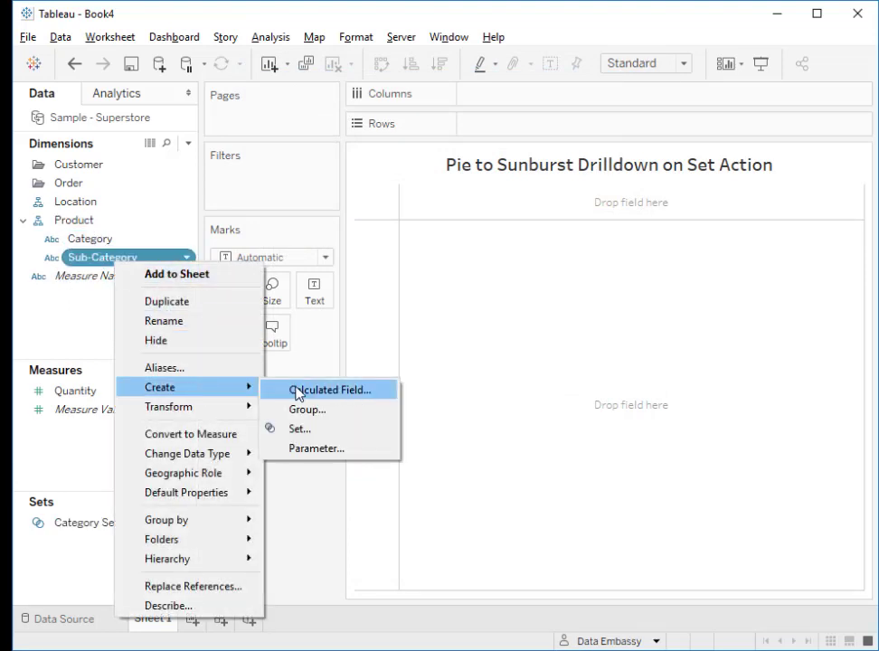
{"action": "left_click", "coordinate": [299, 390]}
{"action": "key", "text": "BackSpace"}
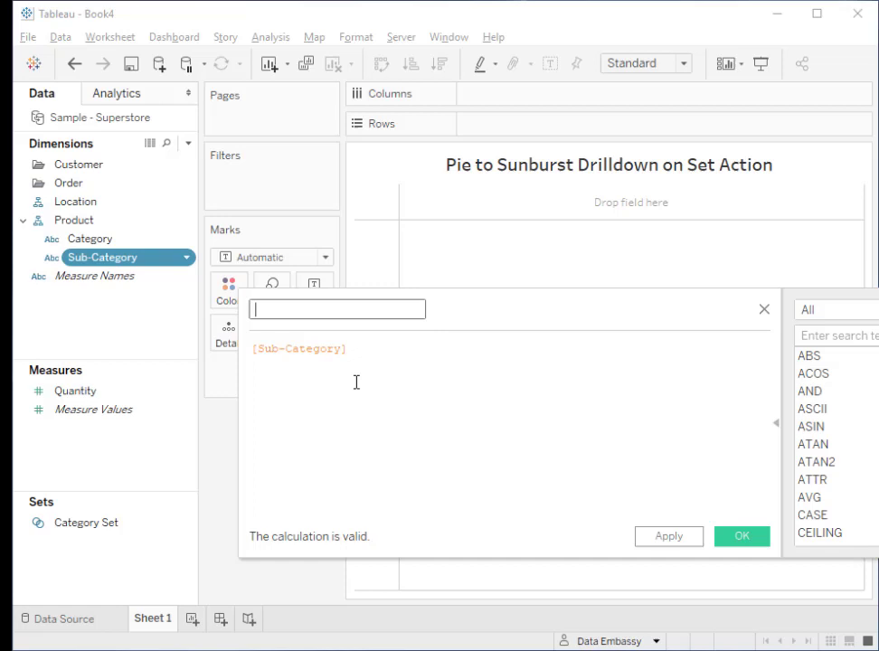
{"action": "type", "text": "Conditional Su"}
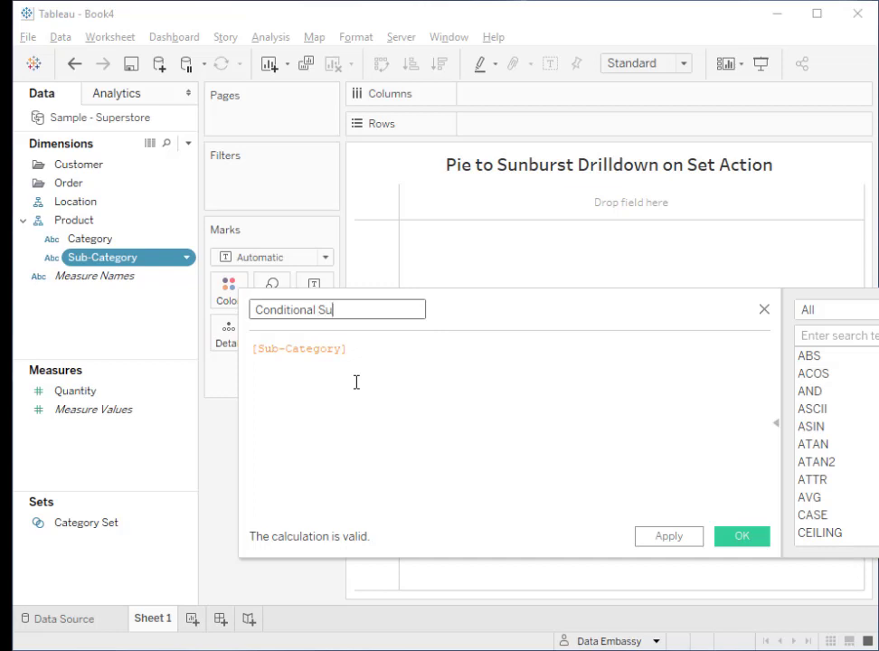
{"action": "type", "text": "bcategory"}
Enter the formula IF [Category Set] THEN [Sub-Category] END.
{"action": "left_click", "coordinate": [254, 350]}
{"action": "type", "text": "IF "}
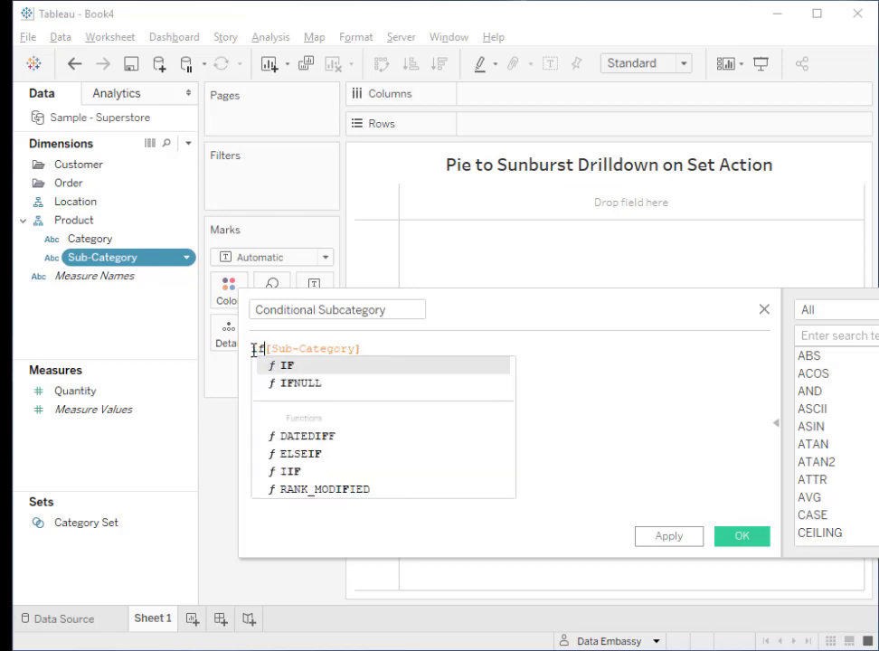
{"action": "type", "text": "cat"}
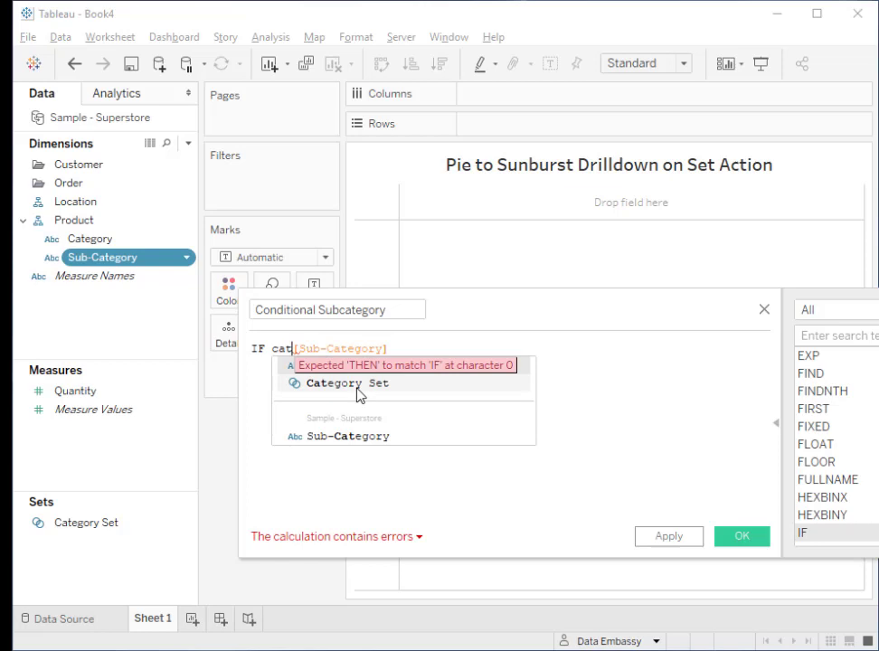
{"action": "left_click", "coordinate": [333, 387]}
{"action": "type", "text": "th"}
{"action": "key", "text": "Return"}
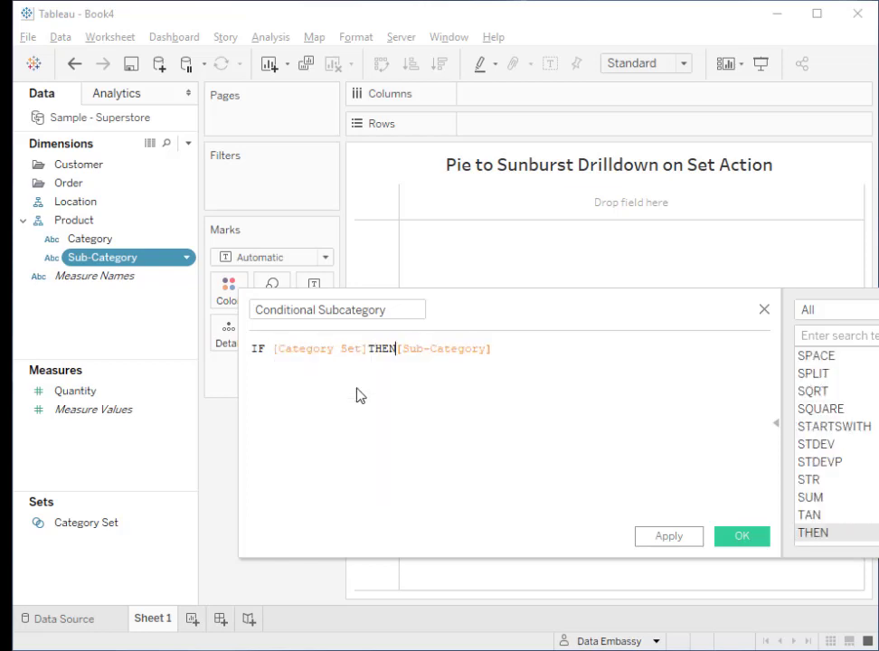
{"action": "left_click", "coordinate": [532, 354]}
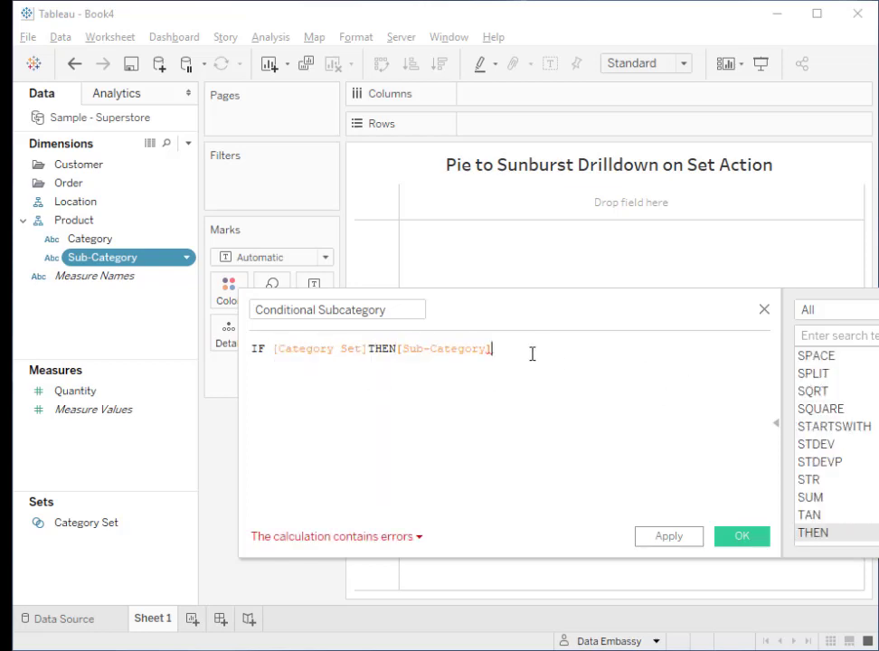
{"action": "type", "text": "en"}
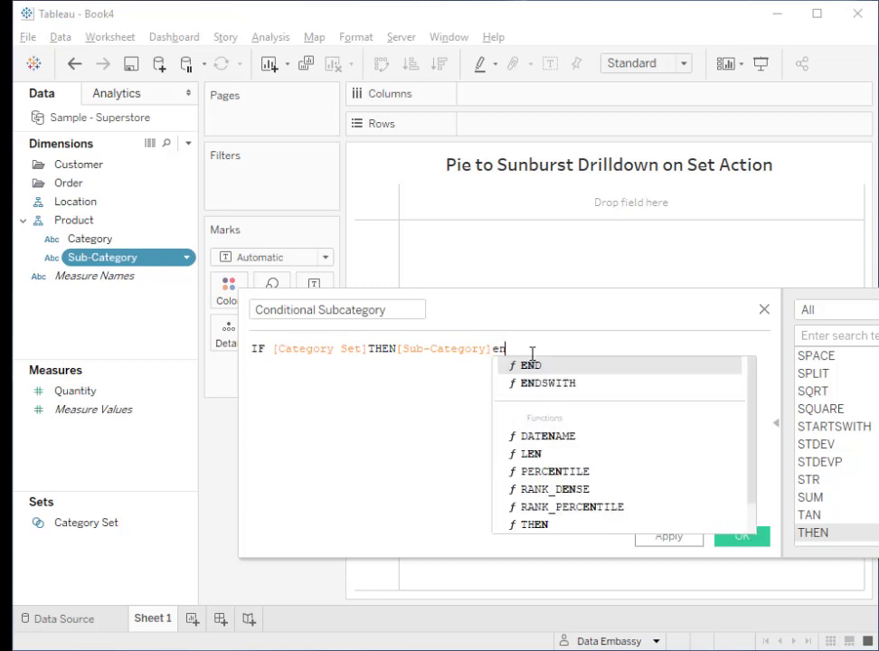
{"action": "key", "text": "Return"}
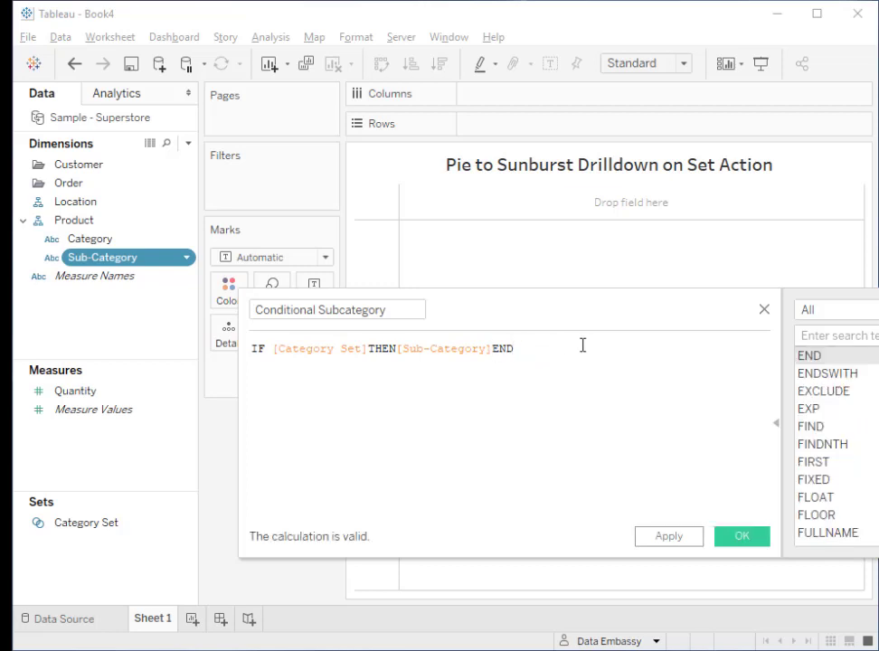
Save the calculation, then make Sheet 1 a Category-coloured pie with angles from SUM(Quantity).
{"action": "left_click", "coordinate": [739, 539]}
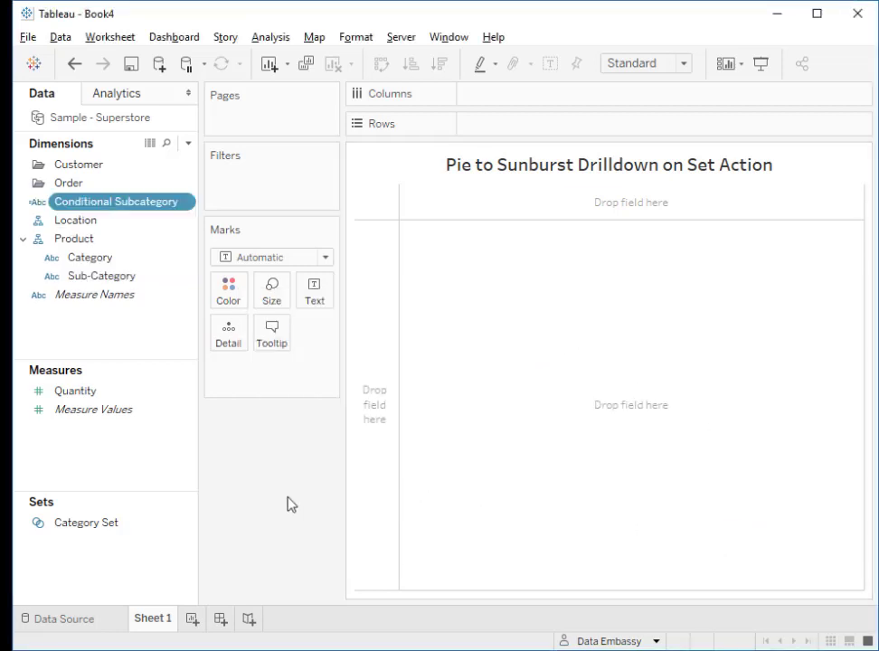
{"action": "left_click_drag", "start_coordinate": [96, 261], "coordinate": [232, 308]}
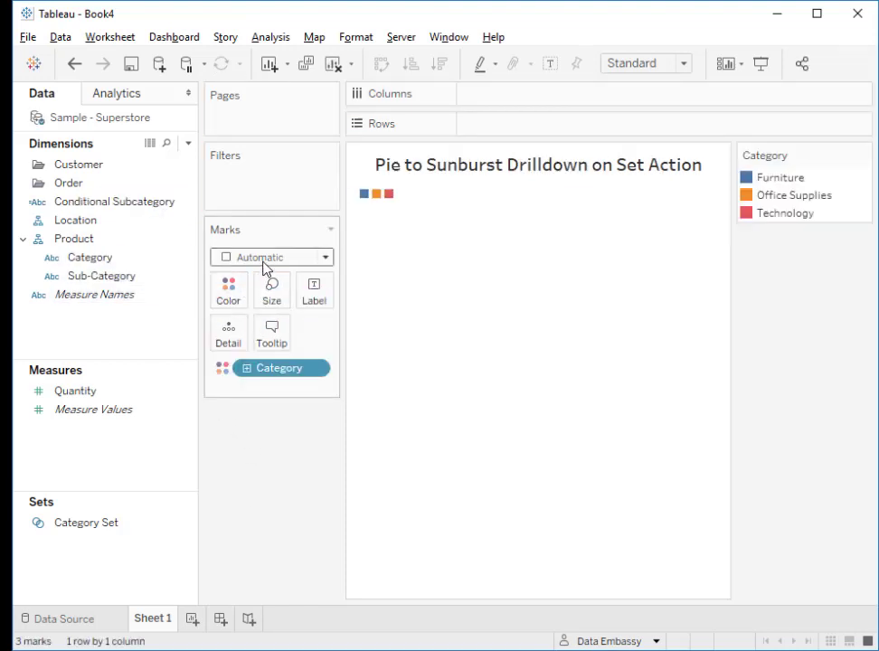
{"action": "left_click", "coordinate": [264, 262]}
{"action": "left_click", "coordinate": [265, 443]}
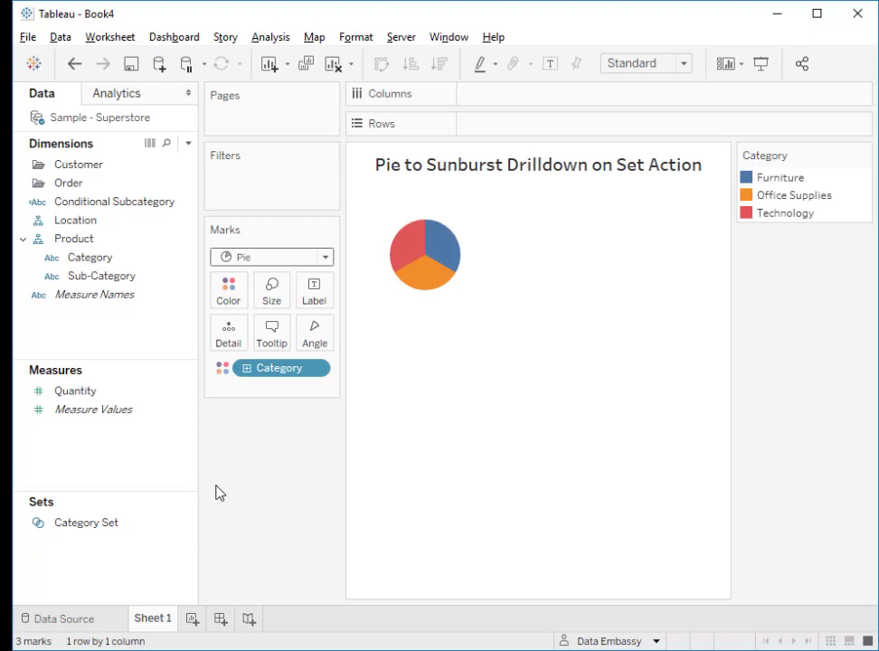
{"action": "left_click_drag", "start_coordinate": [104, 391], "coordinate": [317, 339]}
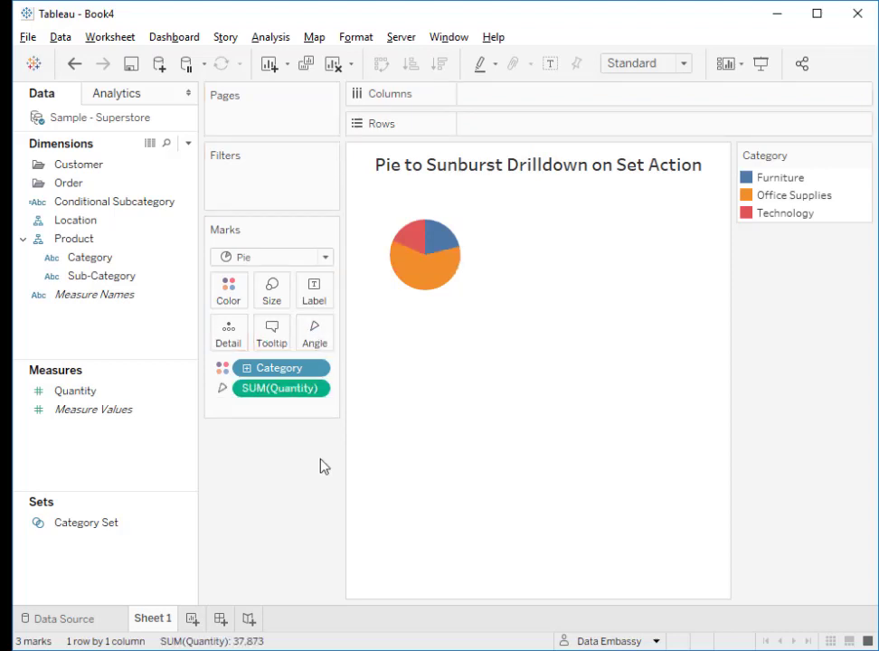
On a new Sheet 2, colour the marks by Category and Conditional Subcategory.
{"action": "left_click", "coordinate": [192, 619]}
{"action": "left_click_drag", "start_coordinate": [100, 257], "coordinate": [228, 290]}
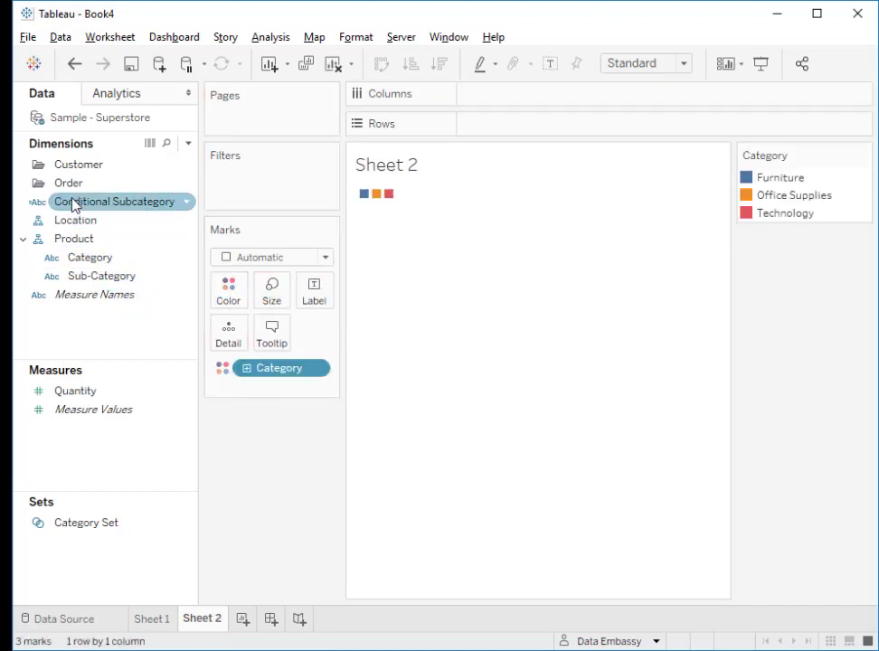
{"action": "left_click_drag", "start_coordinate": [72, 201], "coordinate": [228, 344]}
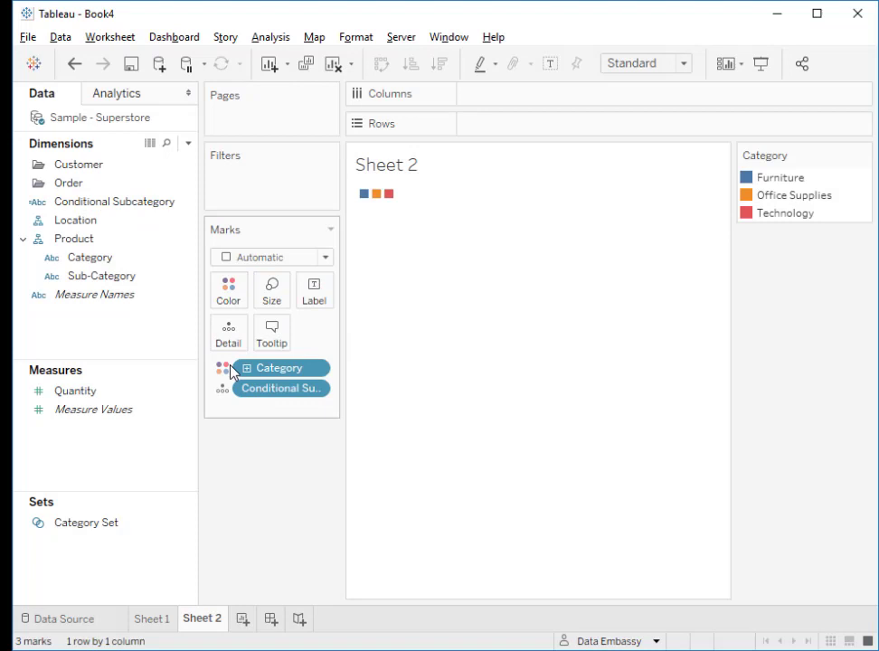
{"action": "left_click", "coordinate": [226, 392]}
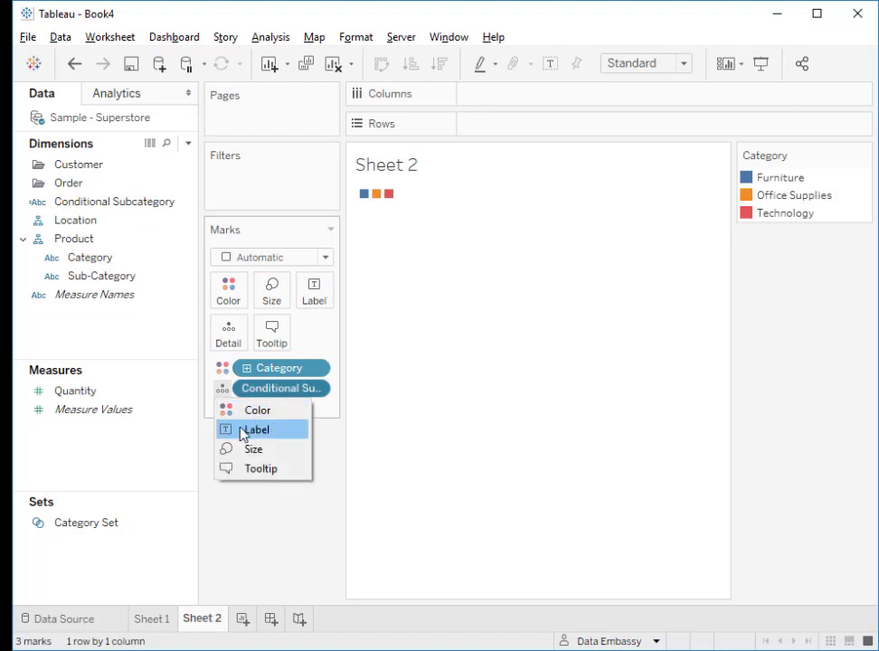
{"action": "left_click", "coordinate": [247, 411]}
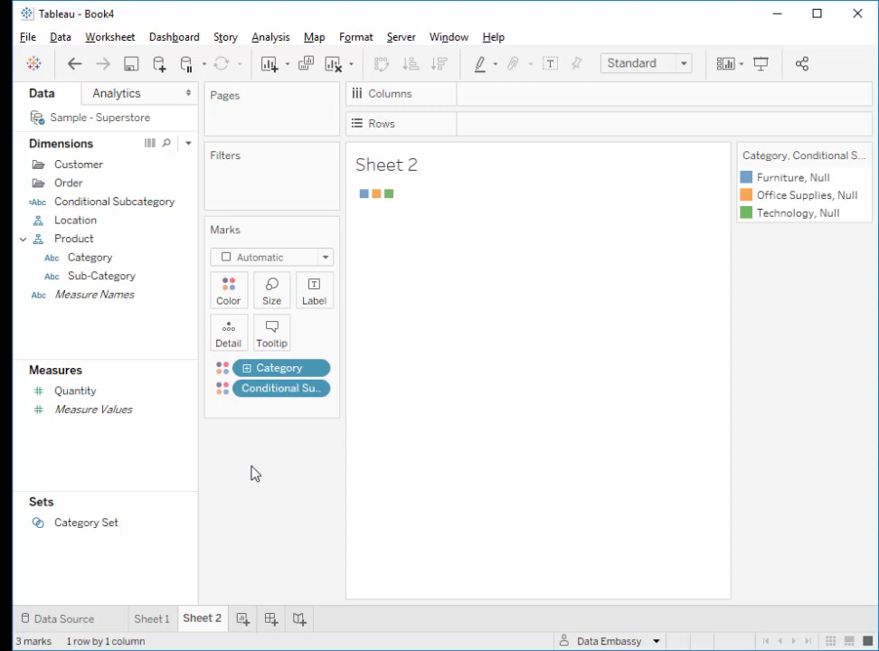
Change Sheet 2's marks to a pie with slice angles from SUM(Quantity).
{"action": "left_click", "coordinate": [93, 394]}
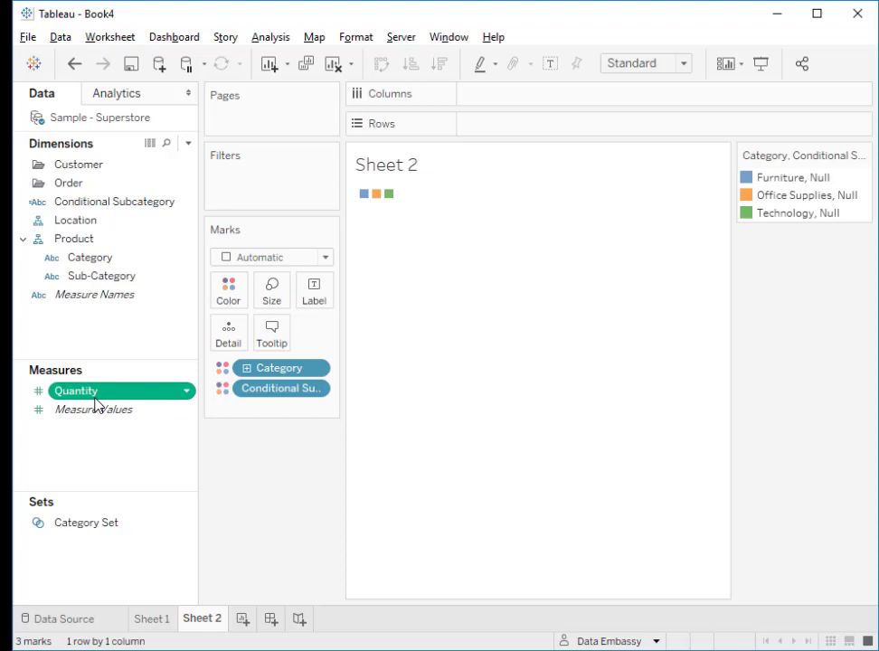
{"action": "left_click", "coordinate": [251, 259]}
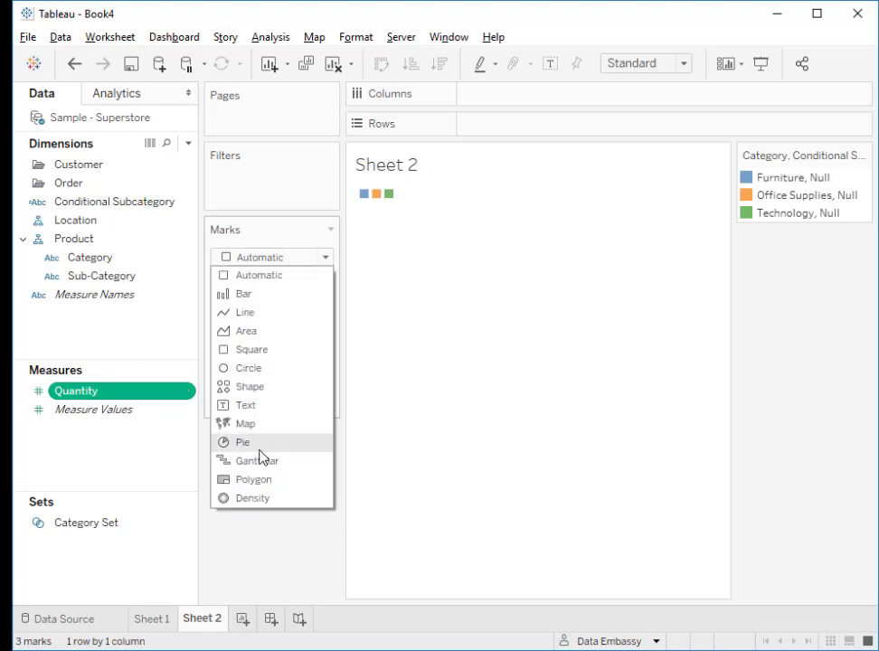
{"action": "left_click", "coordinate": [259, 444]}
{"action": "left_click_drag", "start_coordinate": [93, 395], "coordinate": [317, 343]}
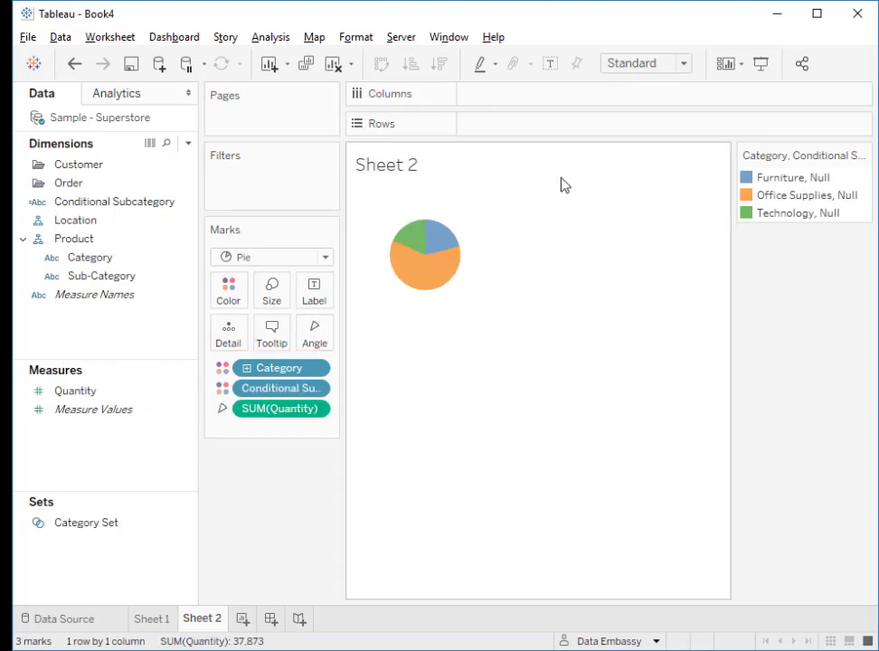
{"action": "left_click", "coordinate": [647, 64]}
Fit both the Sheet 2 and Sheet 1 pies to Entire View, ending on Sheet 2.
{"action": "left_click", "coordinate": [642, 137]}
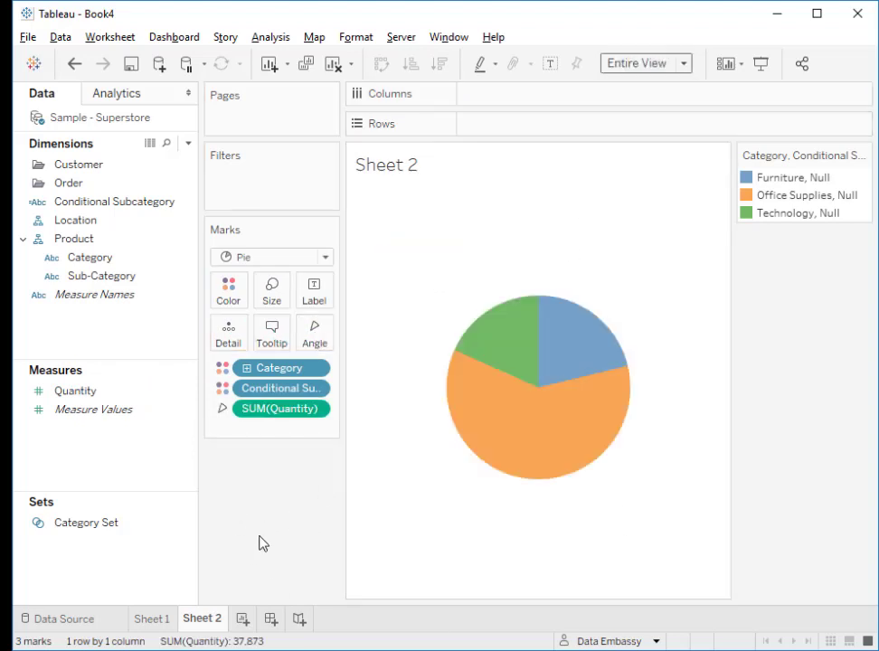
{"action": "left_click", "coordinate": [166, 623]}
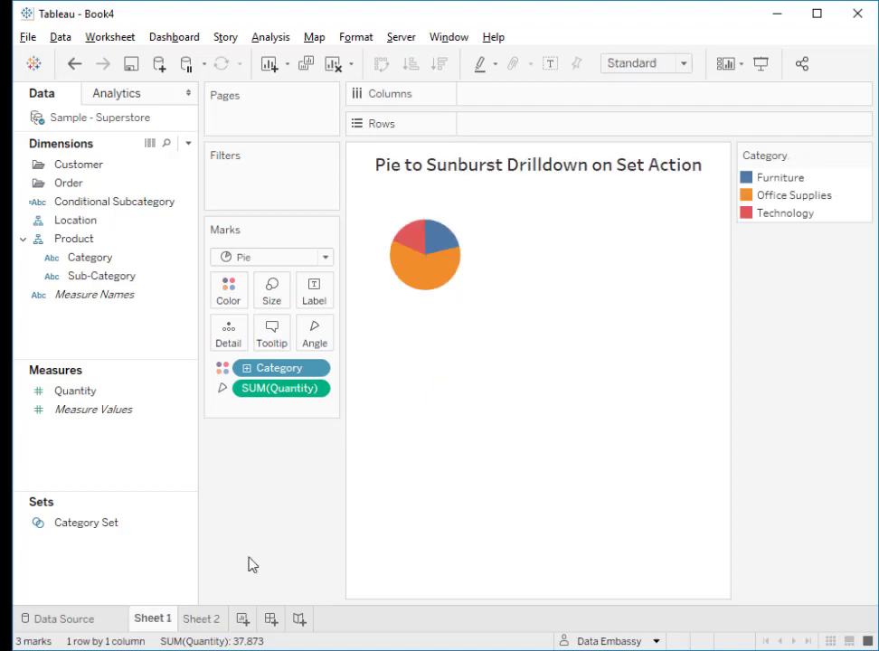
{"action": "left_click", "coordinate": [637, 66]}
{"action": "left_click", "coordinate": [642, 137]}
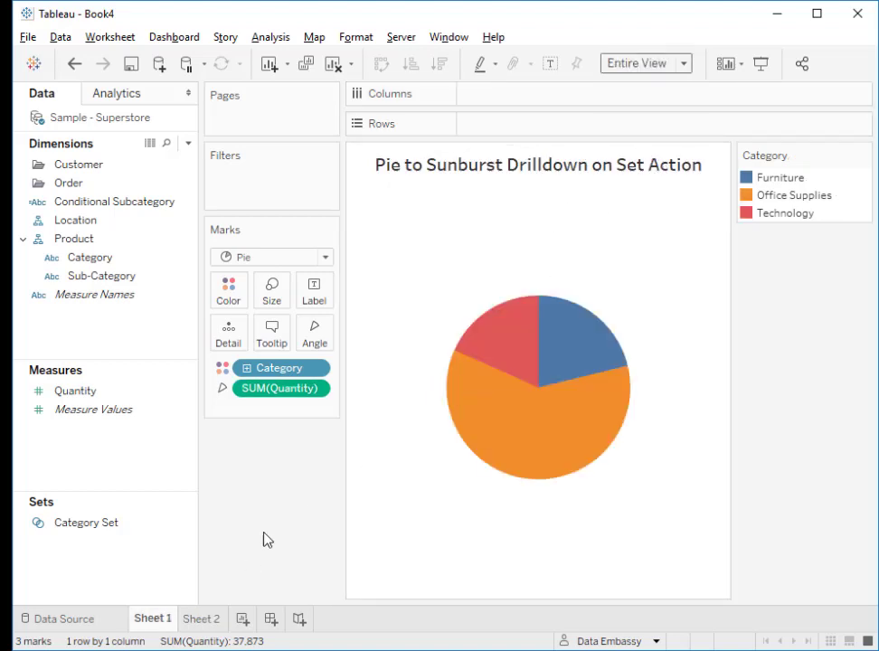
{"action": "left_click", "coordinate": [203, 621]}
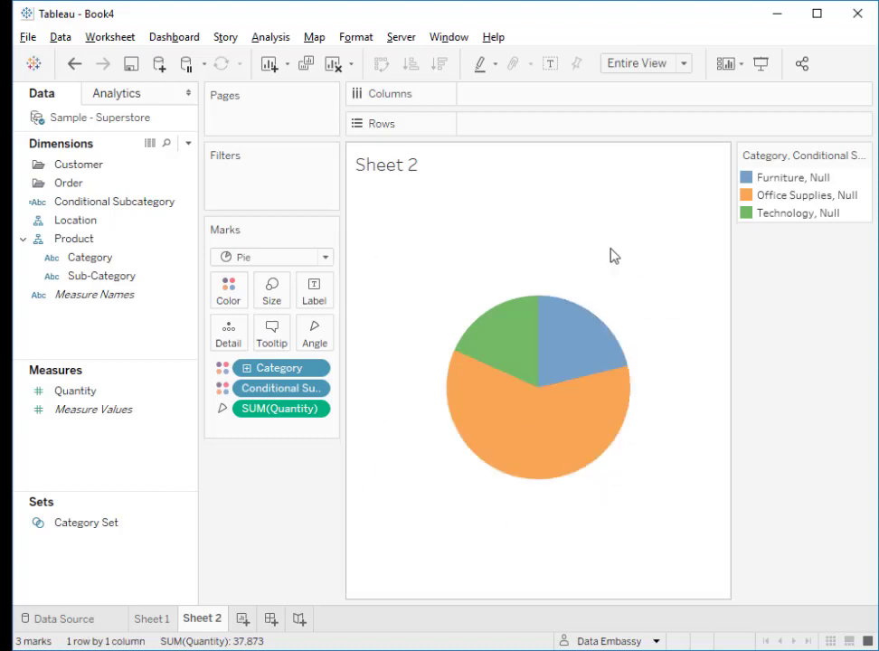
{"action": "mouse_move", "coordinate": [850, 161]}
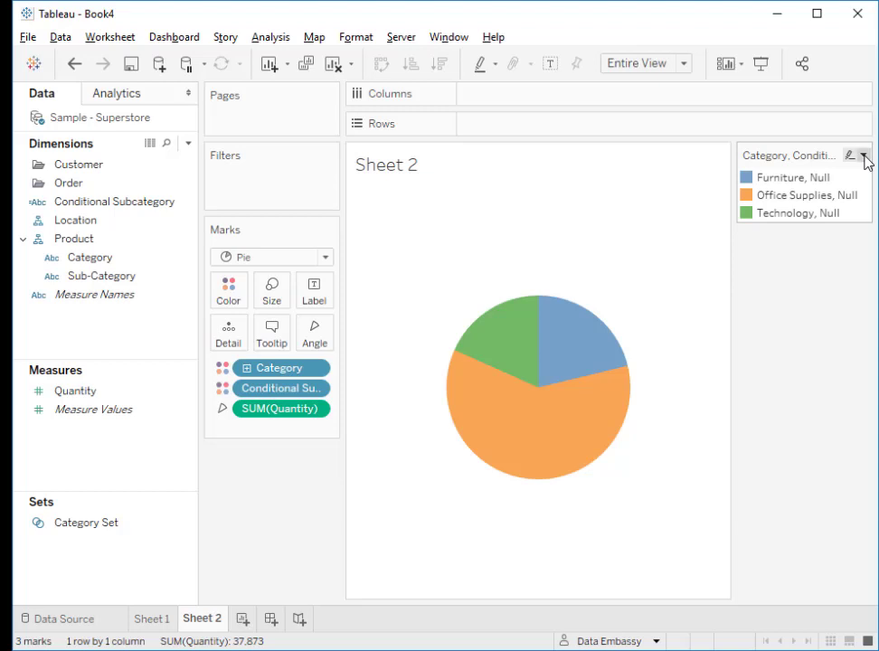
In Edit Colors, set Furniture, Office Supplies and Technology (Null) slices all to white.
{"action": "left_click", "coordinate": [864, 156]}
{"action": "left_click", "coordinate": [757, 173]}
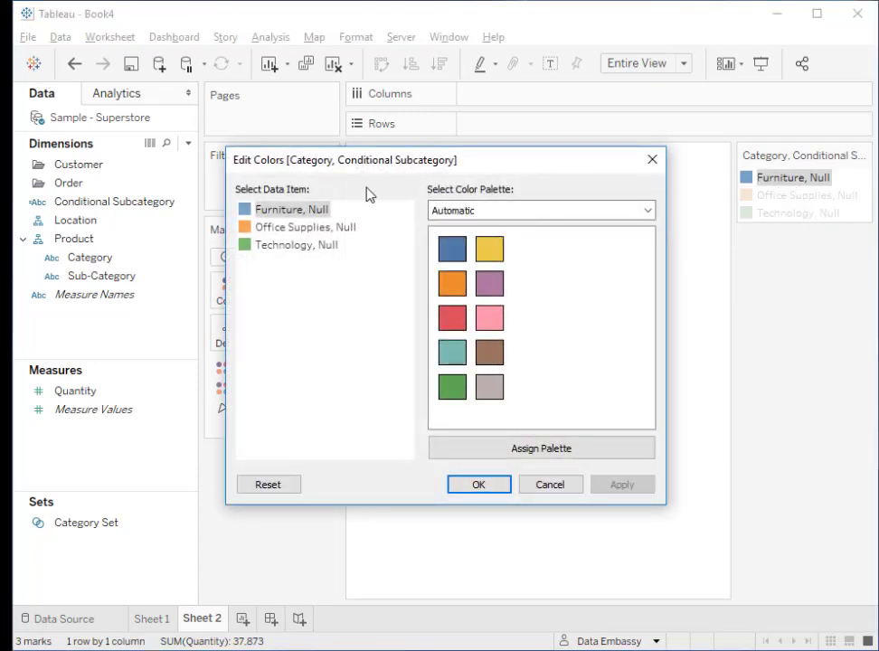
{"action": "double_click", "coordinate": [306, 215]}
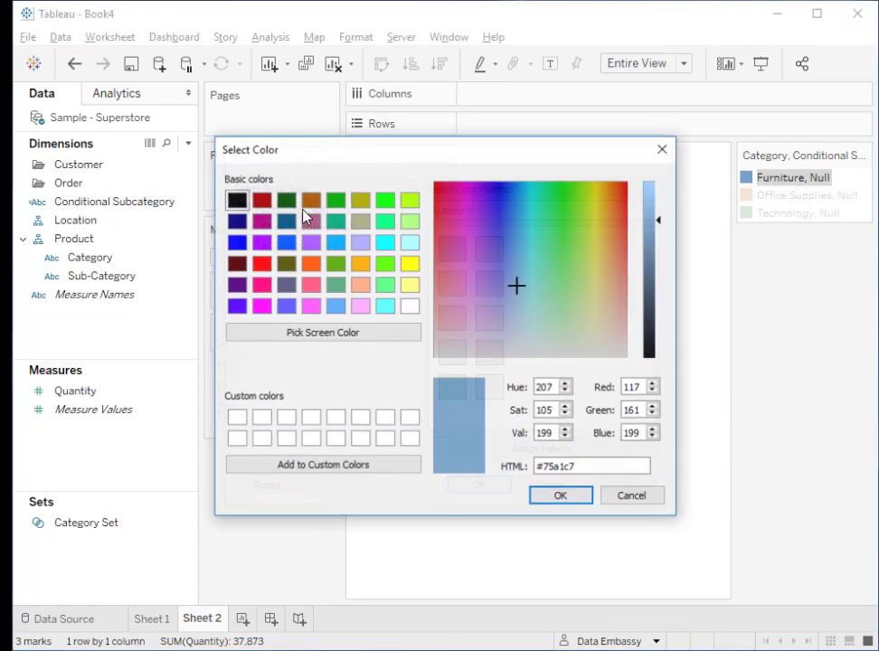
{"action": "left_click", "coordinate": [415, 310]}
{"action": "left_click", "coordinate": [559, 500]}
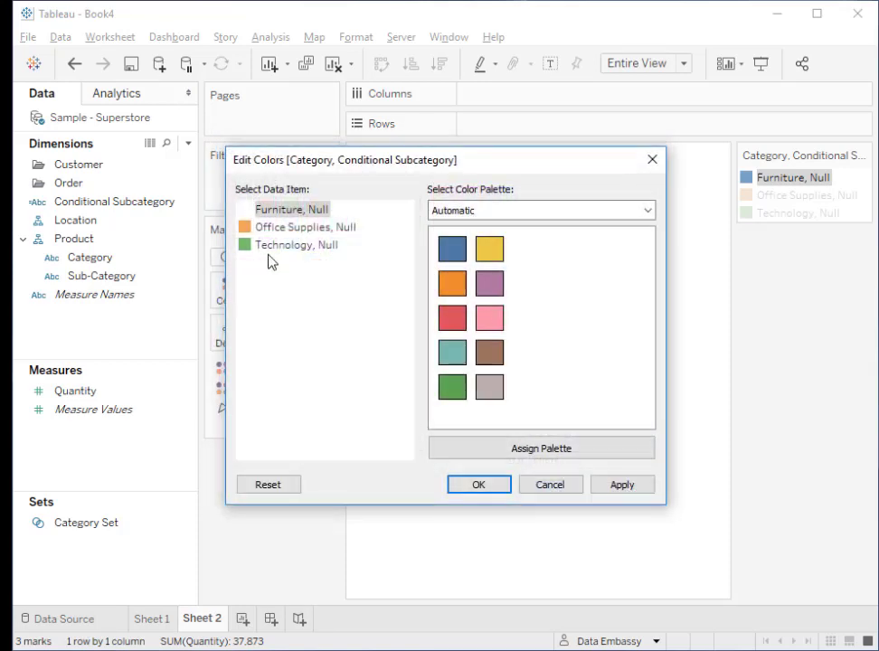
{"action": "double_click", "coordinate": [288, 229]}
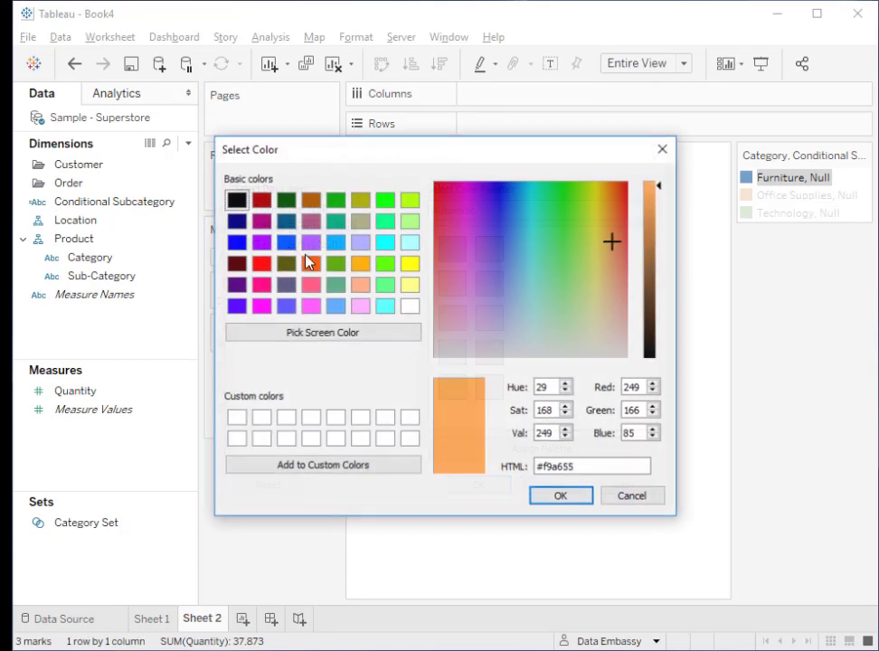
{"action": "left_click", "coordinate": [409, 308]}
{"action": "left_click", "coordinate": [559, 497]}
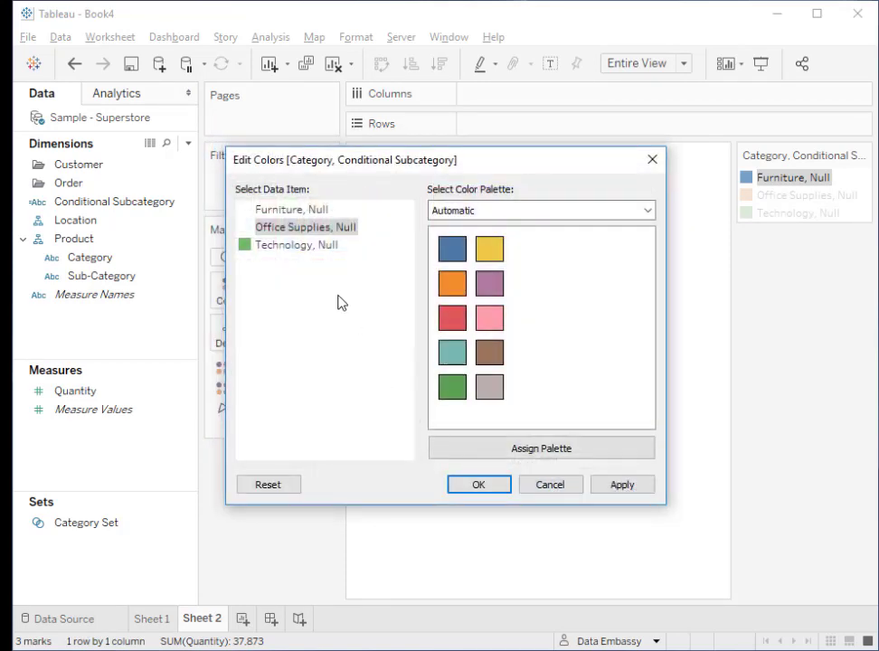
{"action": "double_click", "coordinate": [308, 248]}
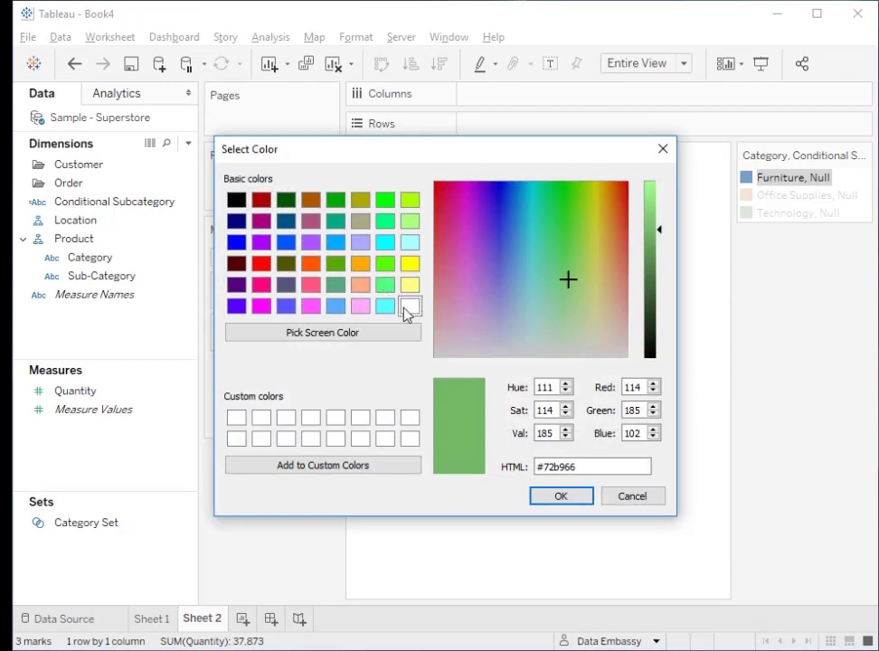
{"action": "left_click", "coordinate": [409, 307]}
{"action": "left_click", "coordinate": [560, 497]}
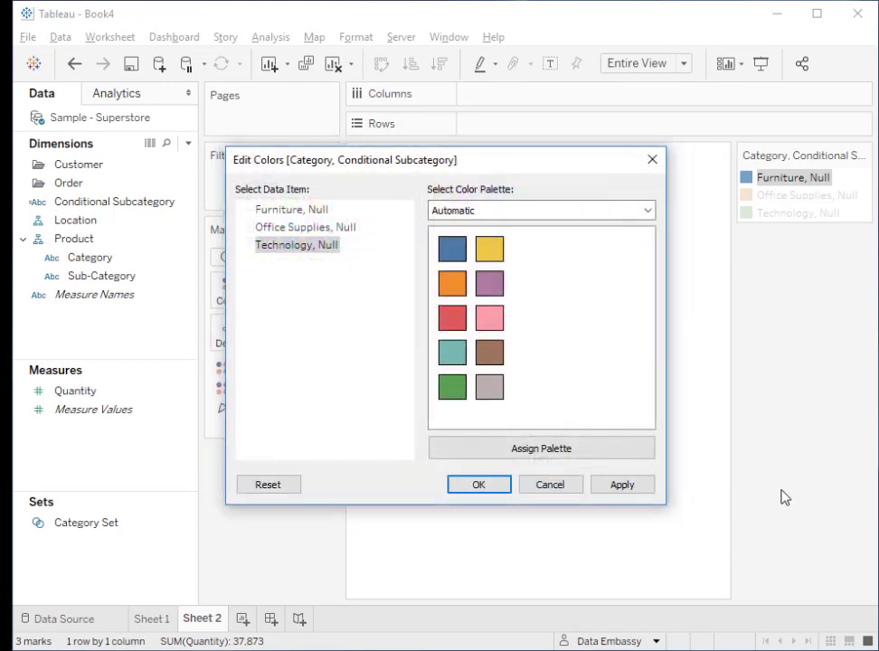
{"action": "left_click", "coordinate": [472, 487]}
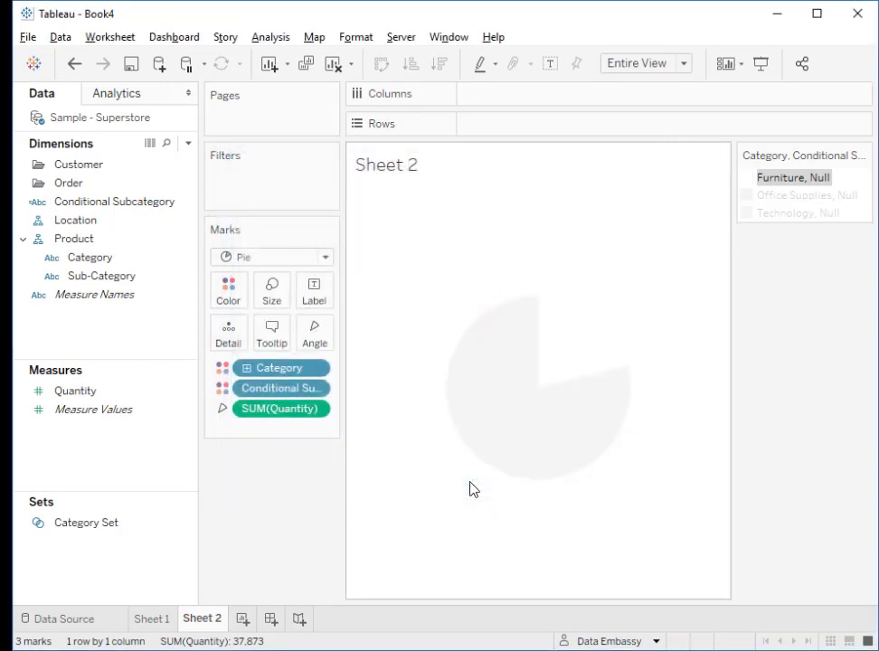
Clear the legend highlight, enlarge the pie marks with the Size slider, and add a new dashboard.
{"action": "left_click", "coordinate": [432, 530]}
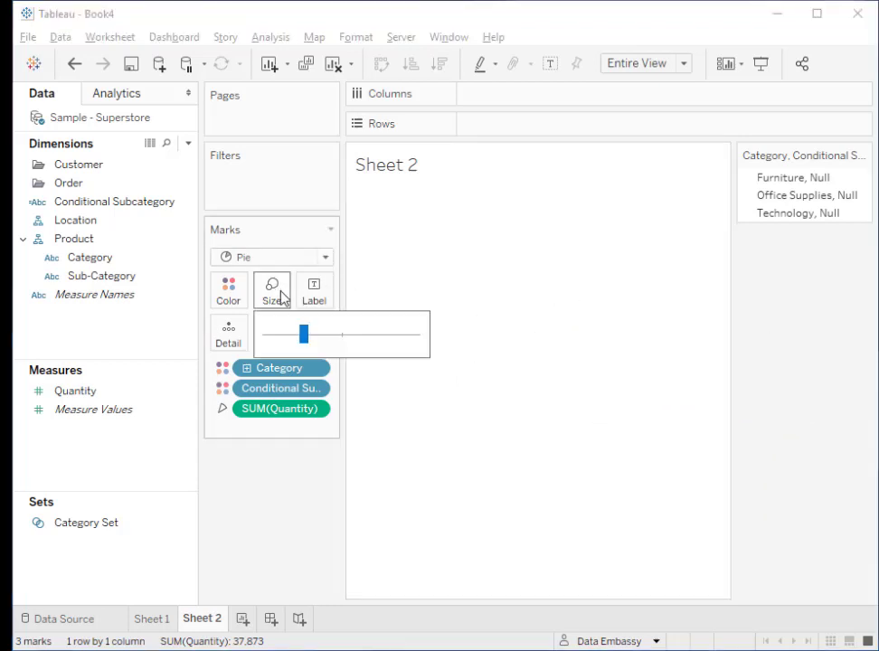
{"action": "left_click_drag", "start_coordinate": [305, 335], "coordinate": [327, 337]}
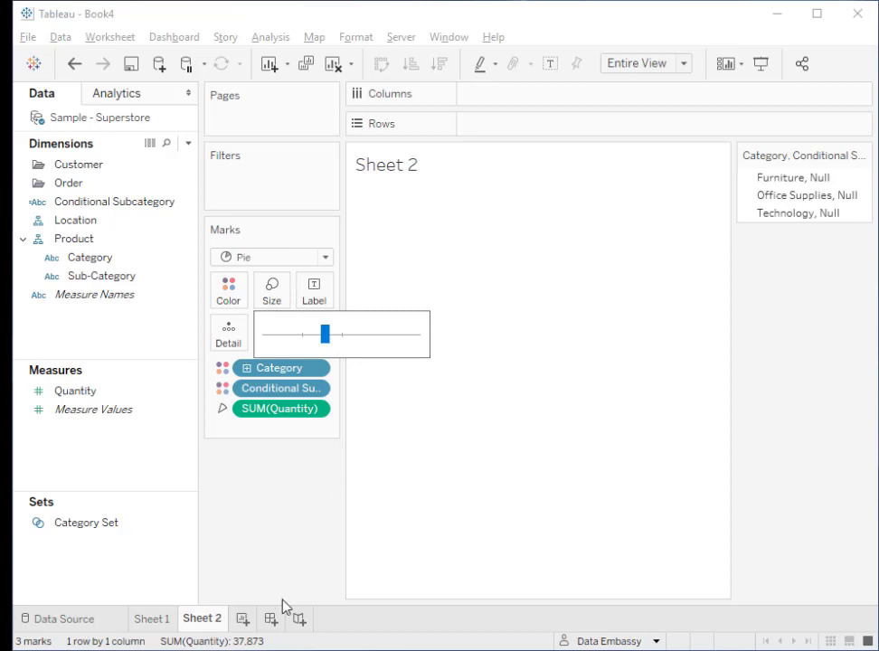
{"action": "left_click", "coordinate": [271, 620]}
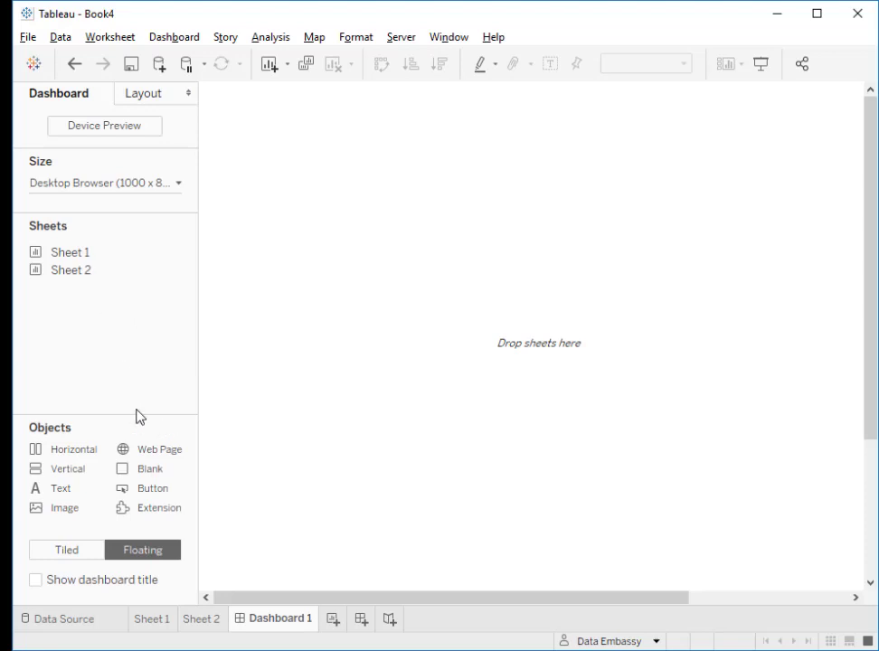
Float Sheet 2 on the dashboard, removing its Category legend and hiding its title.
{"action": "double_click", "coordinate": [85, 253]}
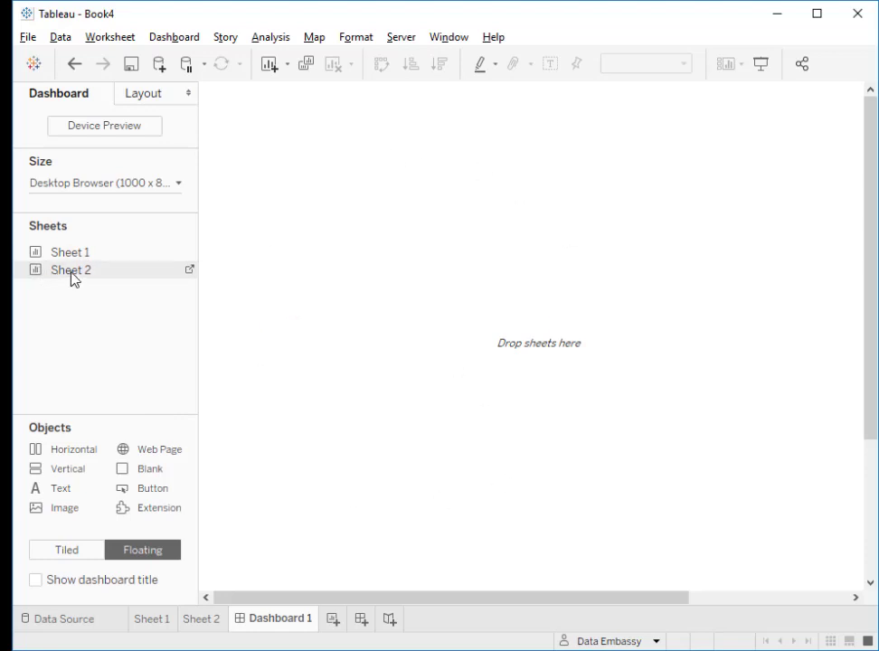
{"action": "left_click_drag", "start_coordinate": [61, 274], "coordinate": [264, 162]}
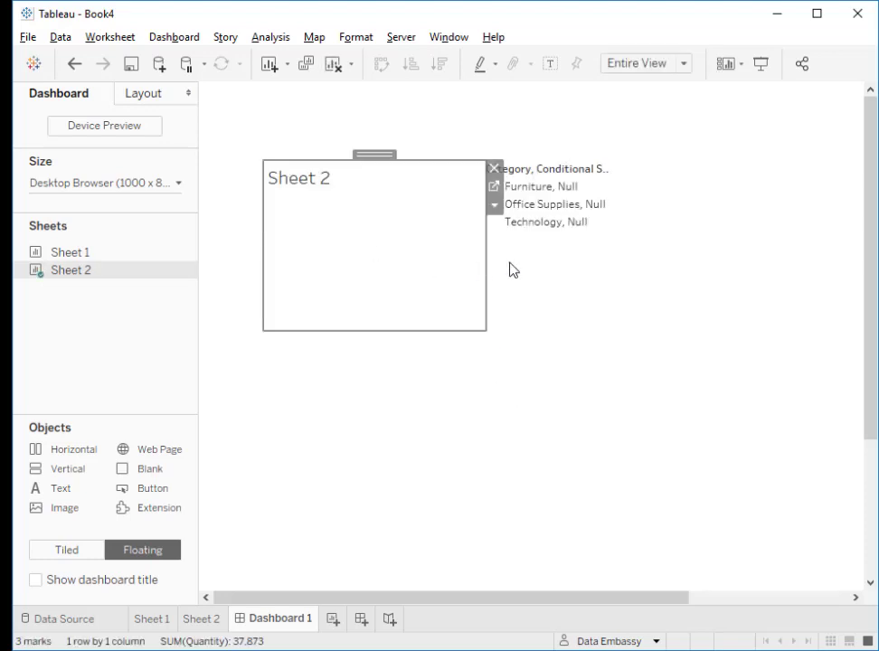
{"action": "left_click", "coordinate": [624, 190]}
{"action": "left_click", "coordinate": [588, 186]}
{"action": "left_click", "coordinate": [620, 169]}
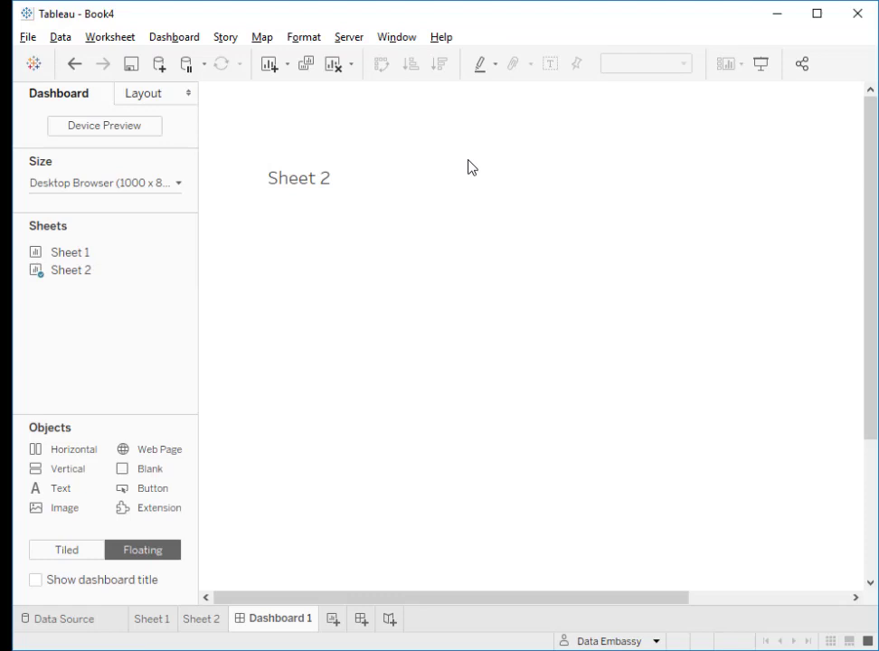
{"action": "right_click", "coordinate": [347, 175]}
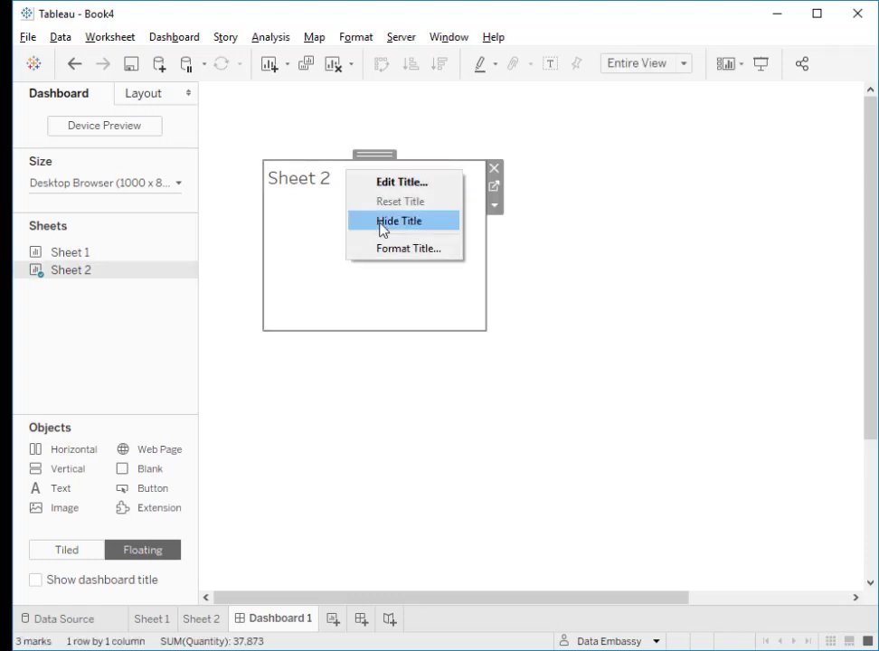
{"action": "left_click", "coordinate": [381, 222]}
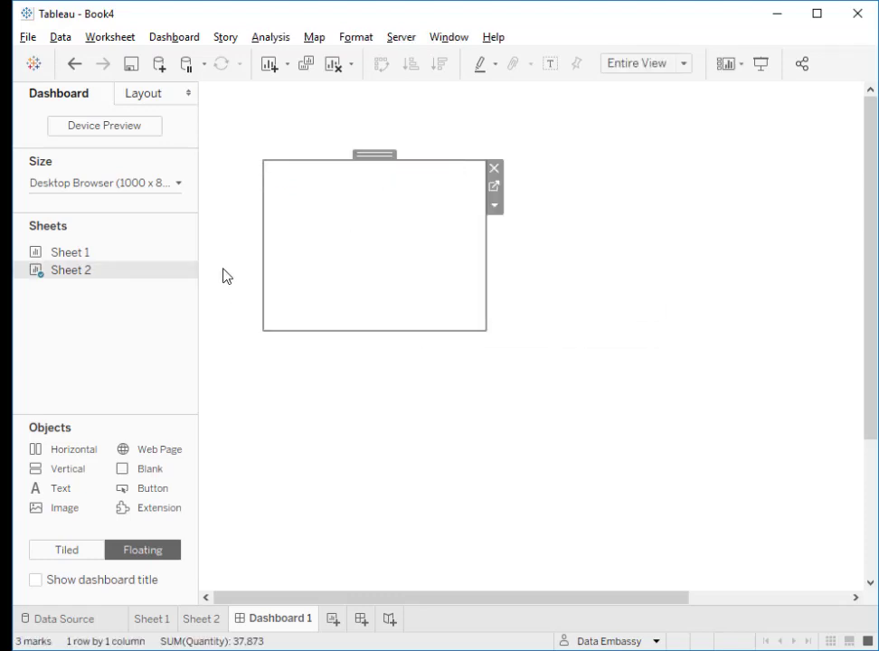
Position Sheet 2 at x 0, y 0 with width and height 600, then return to the sheet list.
{"action": "left_click", "coordinate": [163, 96]}
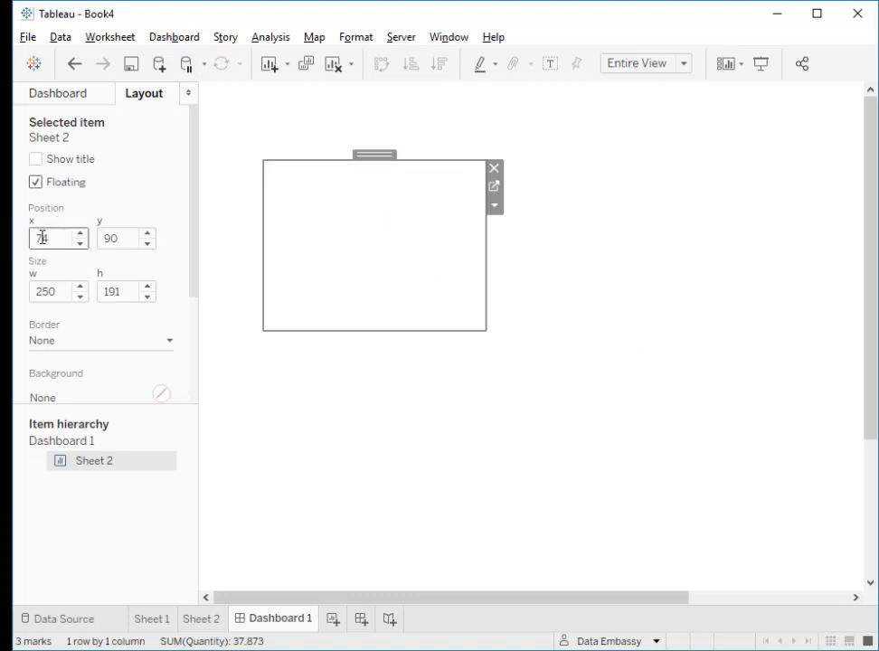
{"action": "key", "text": "BackSpace"}
{"action": "key", "text": "BackSpace"}
{"action": "type", "text": "0"}
{"action": "key", "text": "Tab"}
{"action": "type", "text": "0"}
{"action": "key", "text": "Tab"}
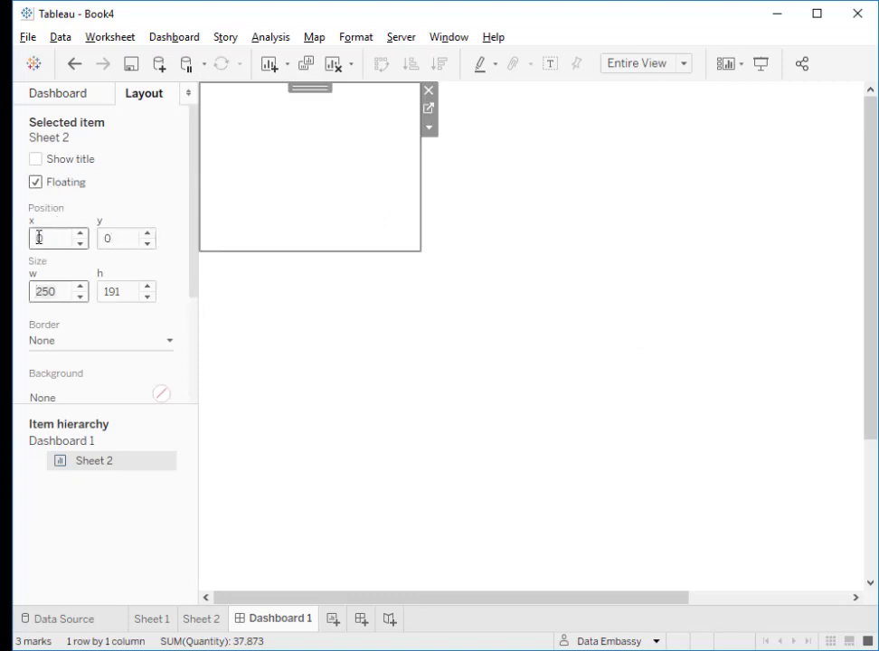
{"action": "type", "text": "600"}
{"action": "key", "text": "Tab"}
{"action": "type", "text": "6"}
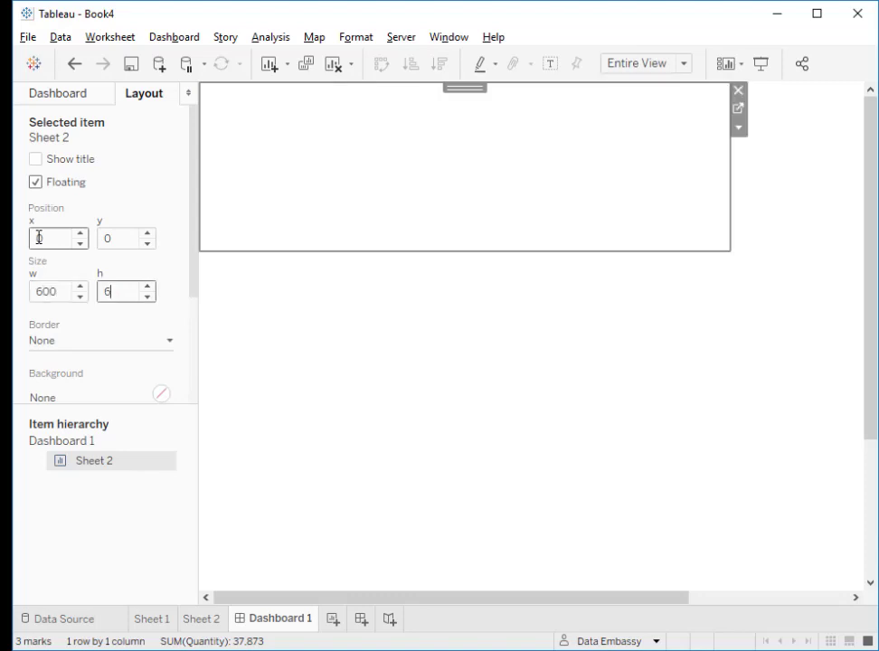
{"action": "type", "text": "00"}
{"action": "key", "text": "Return"}
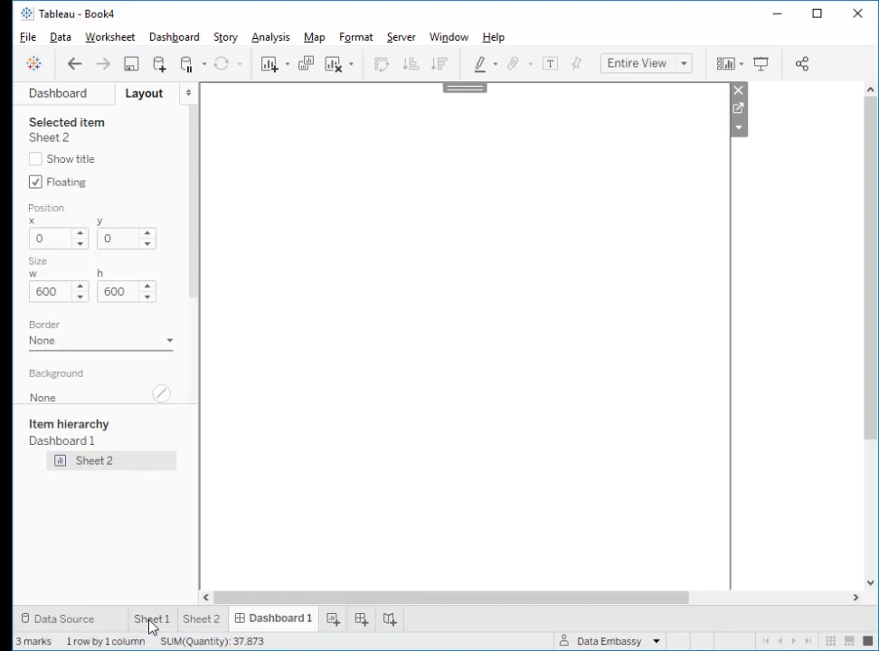
{"action": "left_click", "coordinate": [57, 96]}
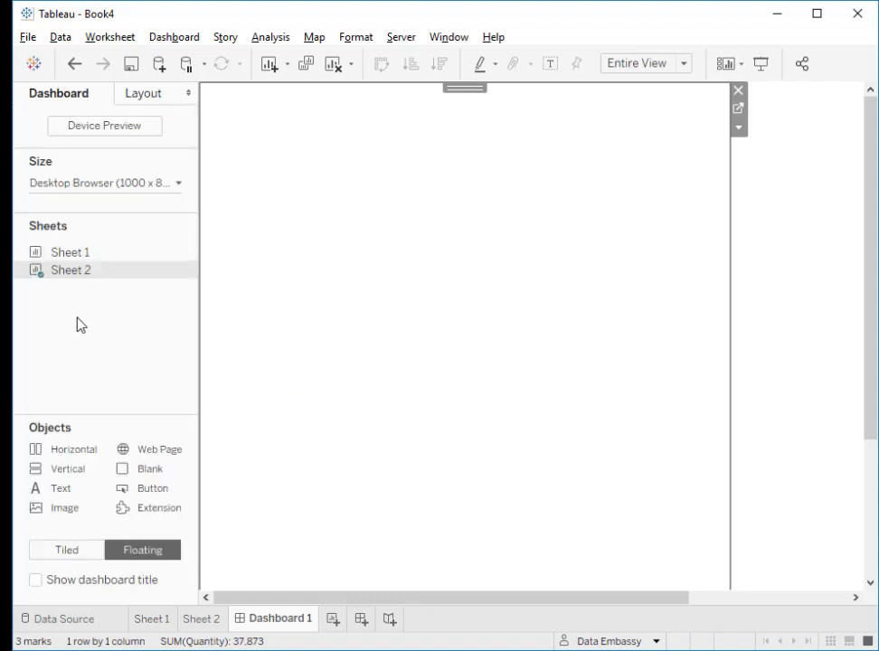
Float Sheet 1's pie on the dashboard, removing its Category legend and hiding its title.
{"action": "double_click", "coordinate": [68, 254]}
{"action": "left_click_drag", "start_coordinate": [68, 254], "coordinate": [323, 201]}
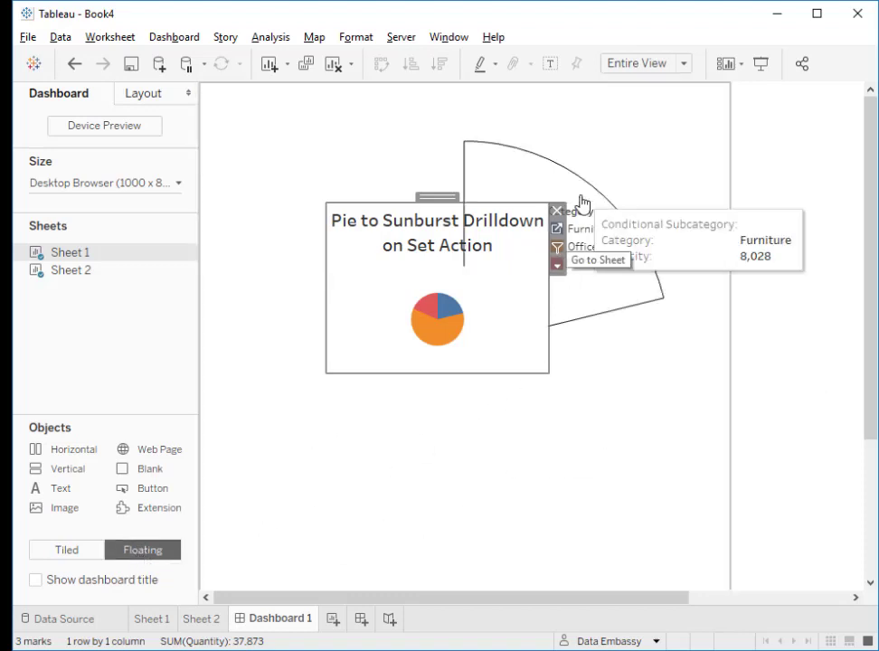
{"action": "left_click", "coordinate": [609, 222]}
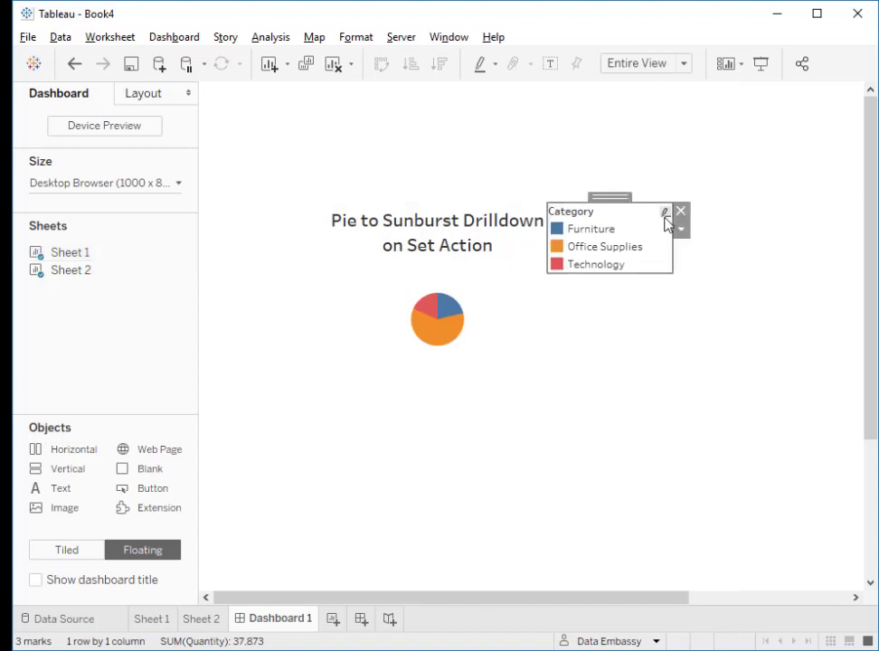
{"action": "left_click", "coordinate": [681, 213]}
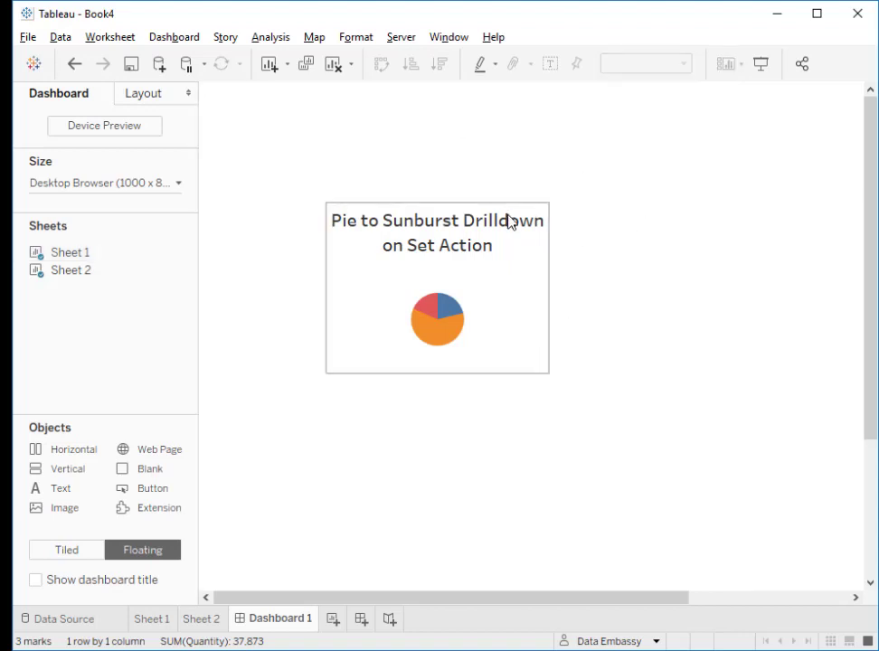
{"action": "right_click", "coordinate": [475, 239]}
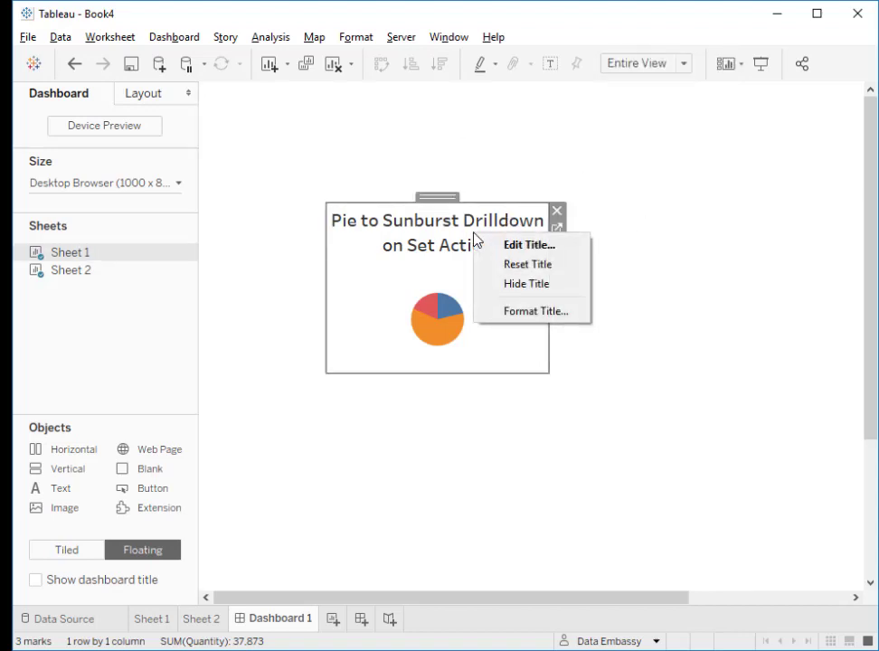
{"action": "left_click", "coordinate": [514, 286]}
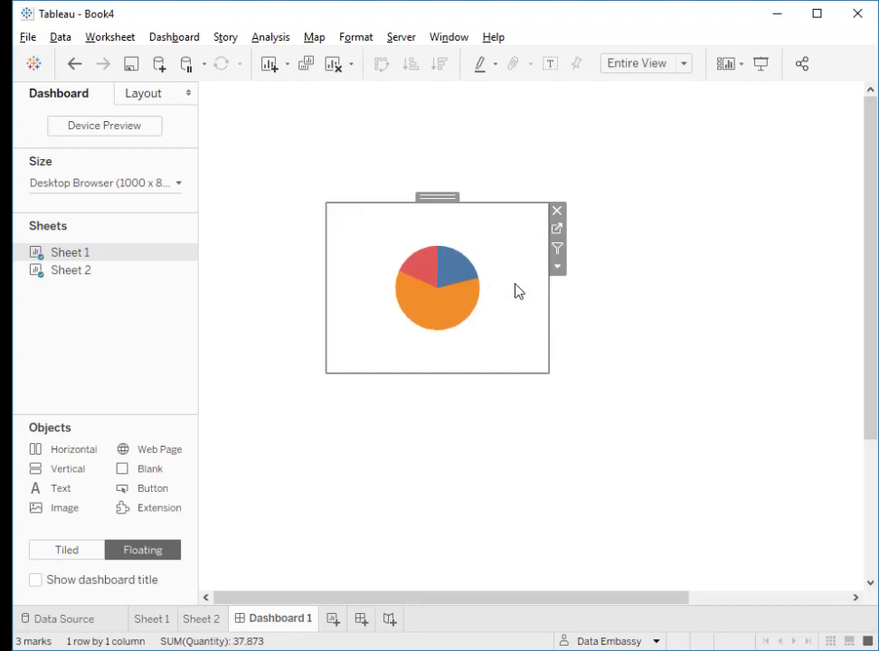
Position Sheet 1 at x 0, y 0 with width and height 600.
{"action": "left_click", "coordinate": [152, 94]}
{"action": "left_click", "coordinate": [45, 238]}
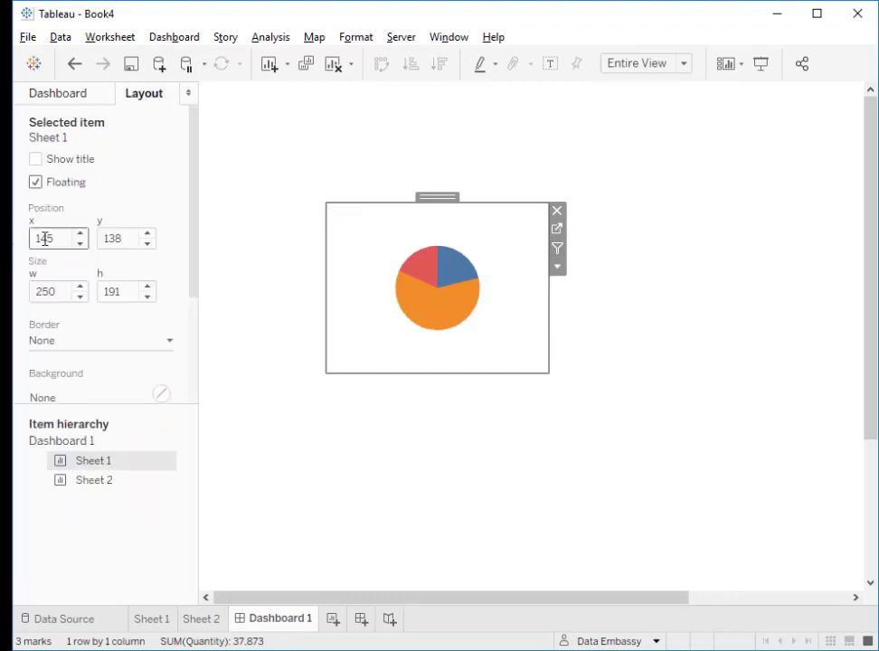
{"action": "type", "text": "0"}
{"action": "key", "text": "Tab"}
{"action": "type", "text": "0"}
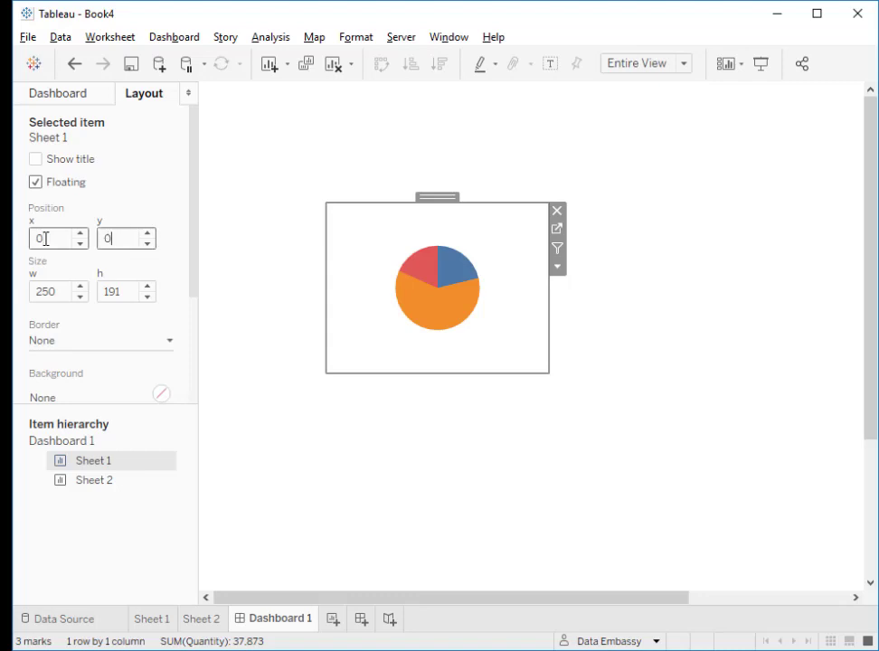
{"action": "key", "text": "Tab"}
{"action": "type", "text": "600"}
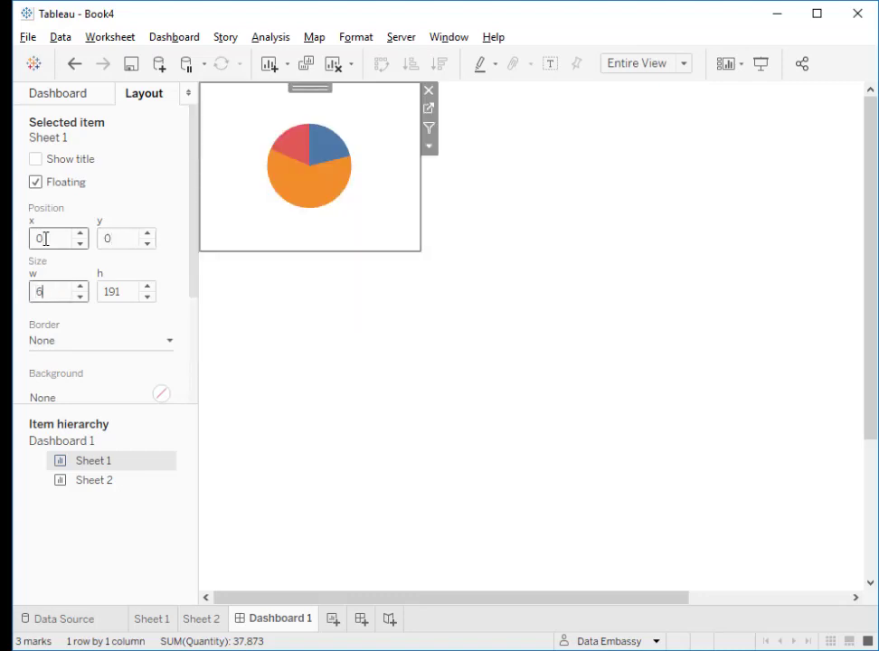
{"action": "key", "text": "Tab"}
{"action": "type", "text": "600"}
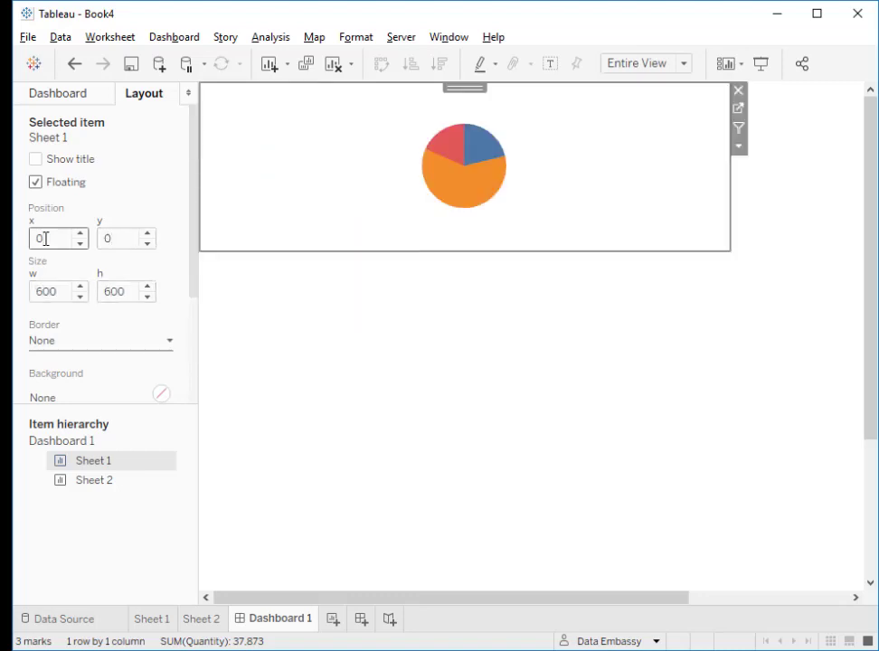
{"action": "key", "text": "Tab"}
Set Sheet 1's default worksheet shading to None so the floating pie has a transparent background.
{"action": "right_click", "coordinate": [308, 257]}
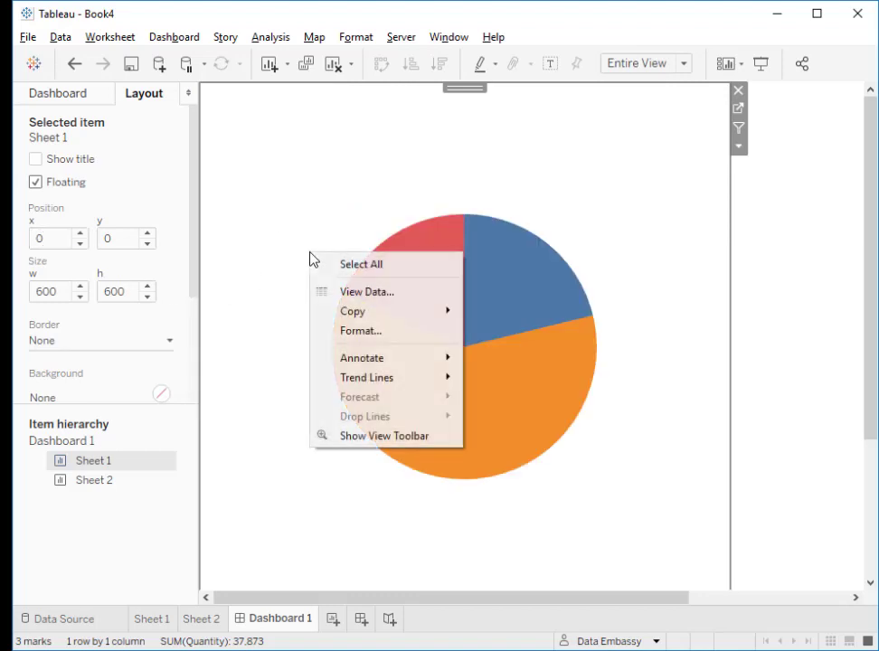
{"action": "left_click", "coordinate": [363, 331]}
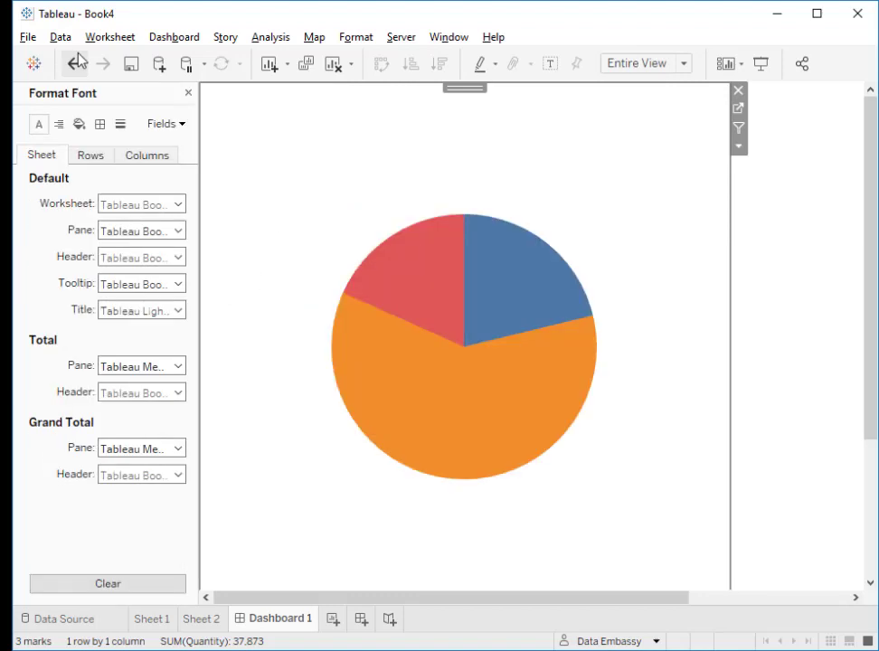
{"action": "left_click", "coordinate": [79, 125]}
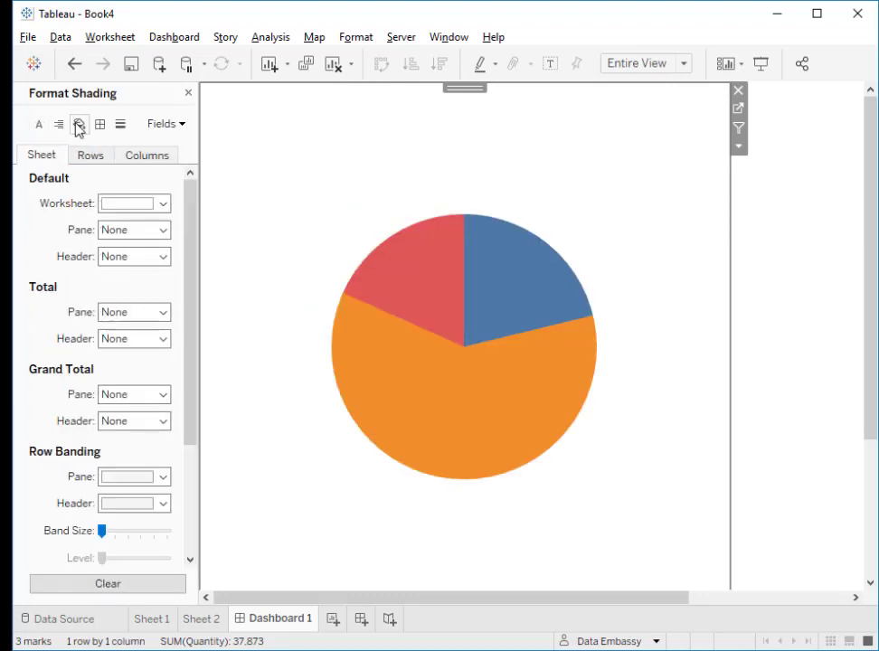
{"action": "left_click", "coordinate": [133, 207]}
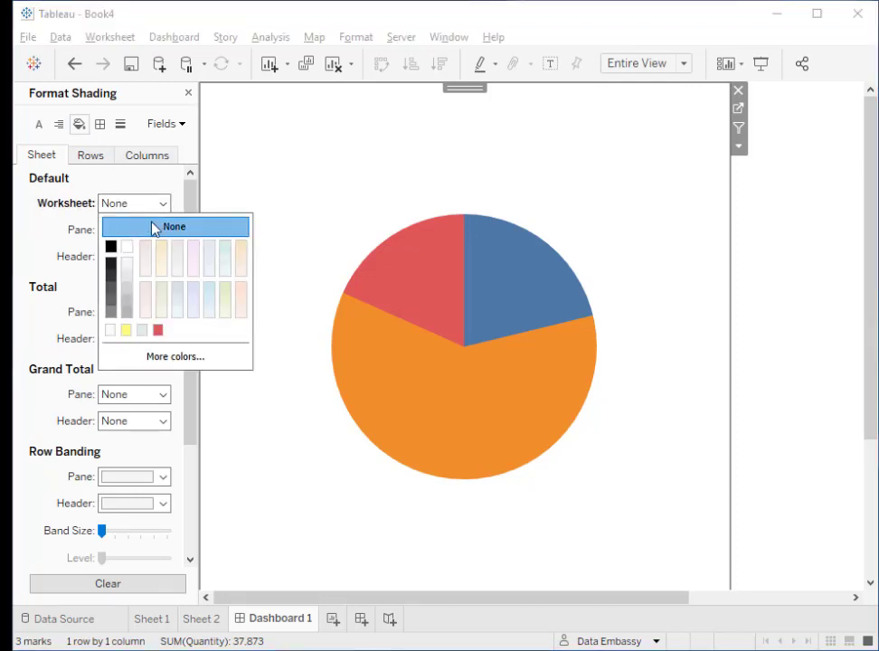
{"action": "left_click", "coordinate": [266, 464]}
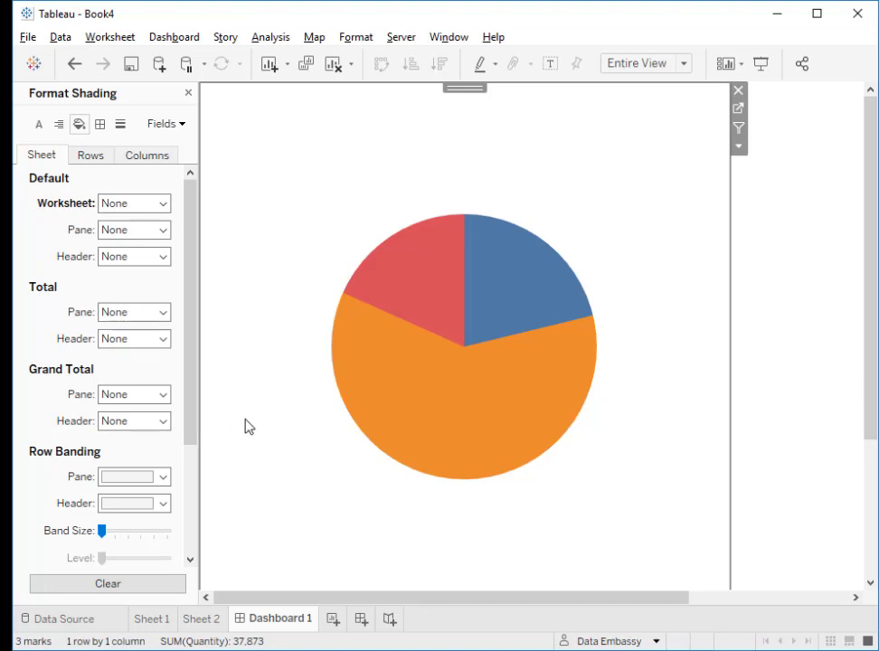
{"action": "left_click", "coordinate": [174, 39]}
Add a Change Set Values dashboard action that runs on Select with Sheet 1 as its only source.
{"action": "left_click", "coordinate": [215, 264]}
{"action": "left_click", "coordinate": [253, 398]}
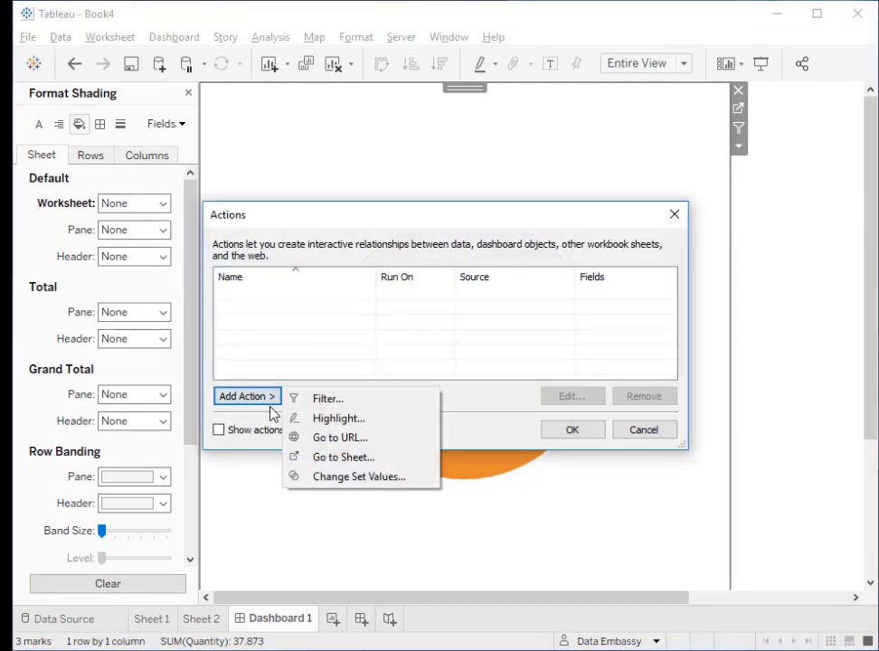
{"action": "left_click", "coordinate": [326, 477]}
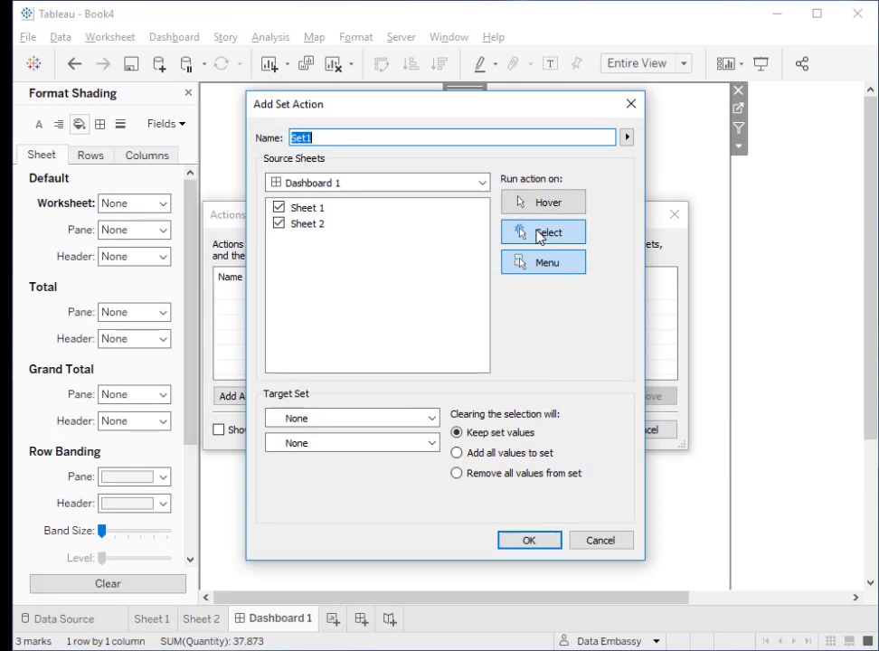
{"action": "left_click", "coordinate": [540, 240]}
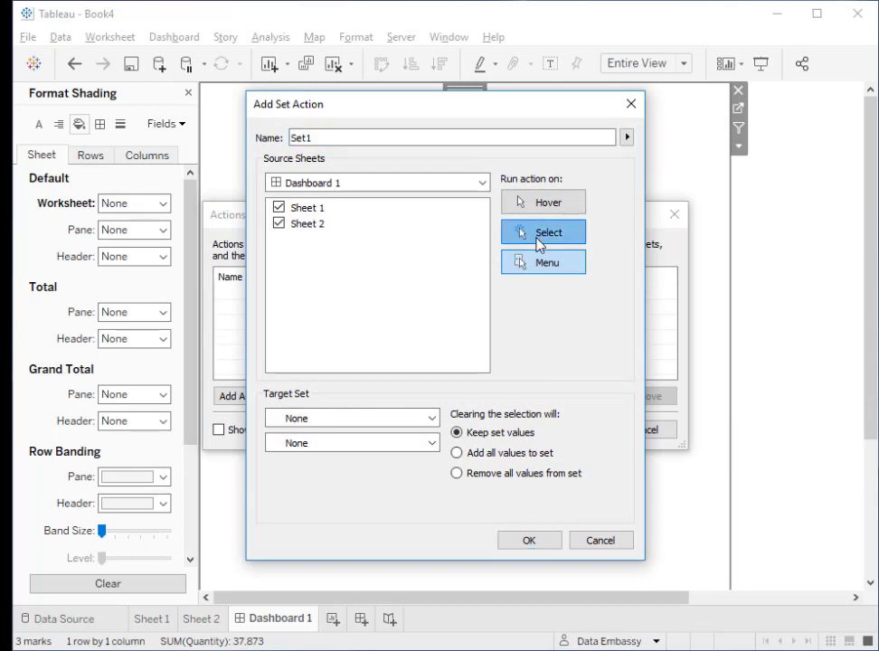
{"action": "left_click", "coordinate": [279, 224]}
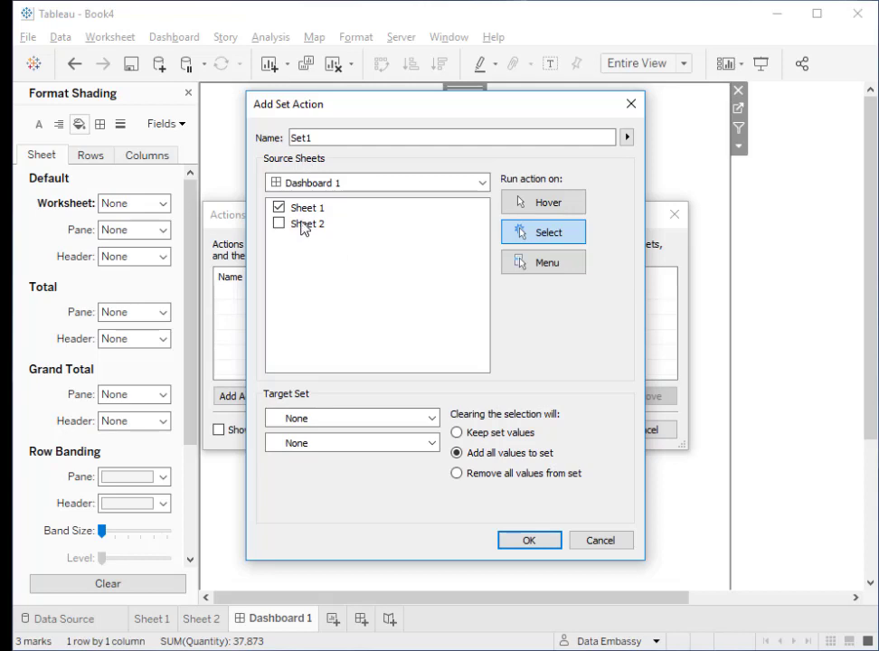
Target Category Set from Sample - Superstore, make clearing remove all values, and save the action.
{"action": "left_click", "coordinate": [344, 418]}
{"action": "left_click", "coordinate": [346, 450]}
{"action": "left_click", "coordinate": [326, 447]}
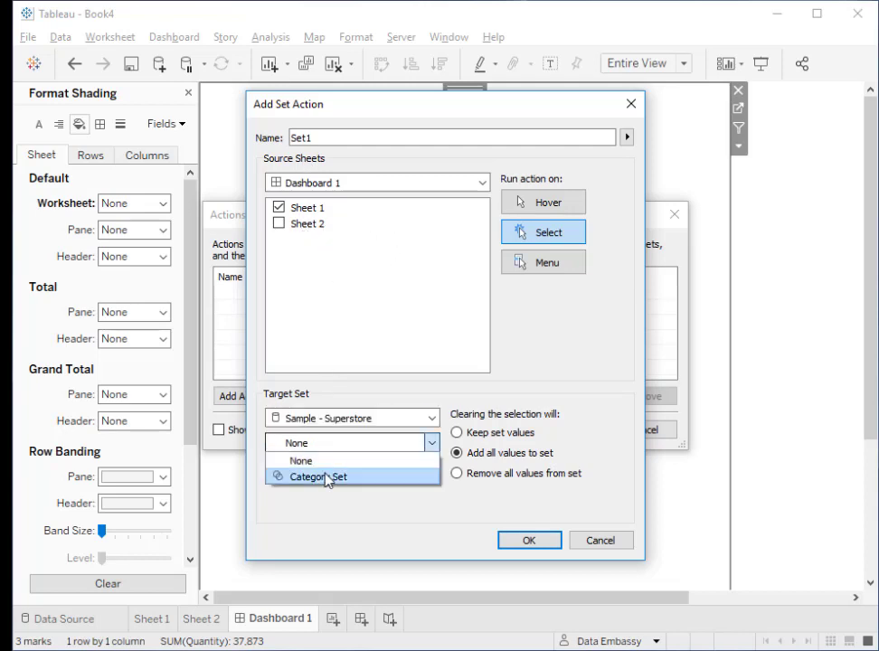
{"action": "left_click", "coordinate": [327, 477]}
{"action": "left_click", "coordinate": [457, 473]}
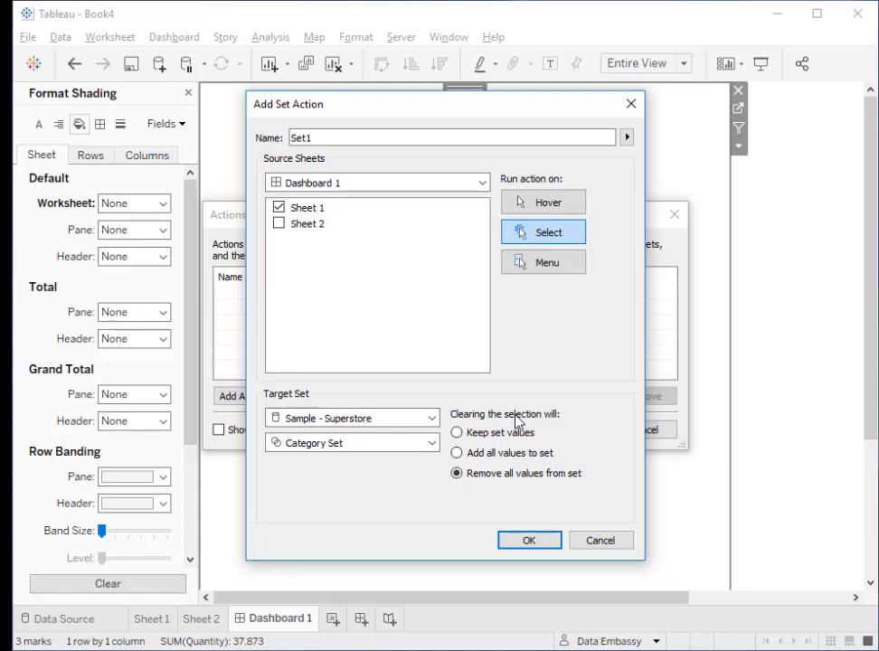
{"action": "left_click", "coordinate": [529, 541]}
{"action": "left_click", "coordinate": [567, 431]}
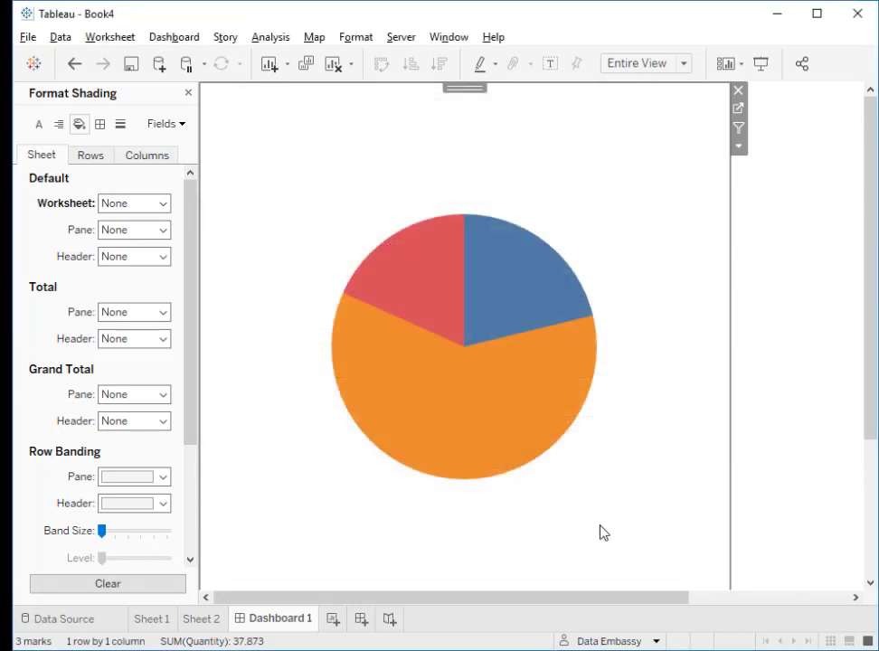
{"action": "mouse_move", "coordinate": [456, 422]}
{"action": "left_click", "coordinate": [456, 423]}
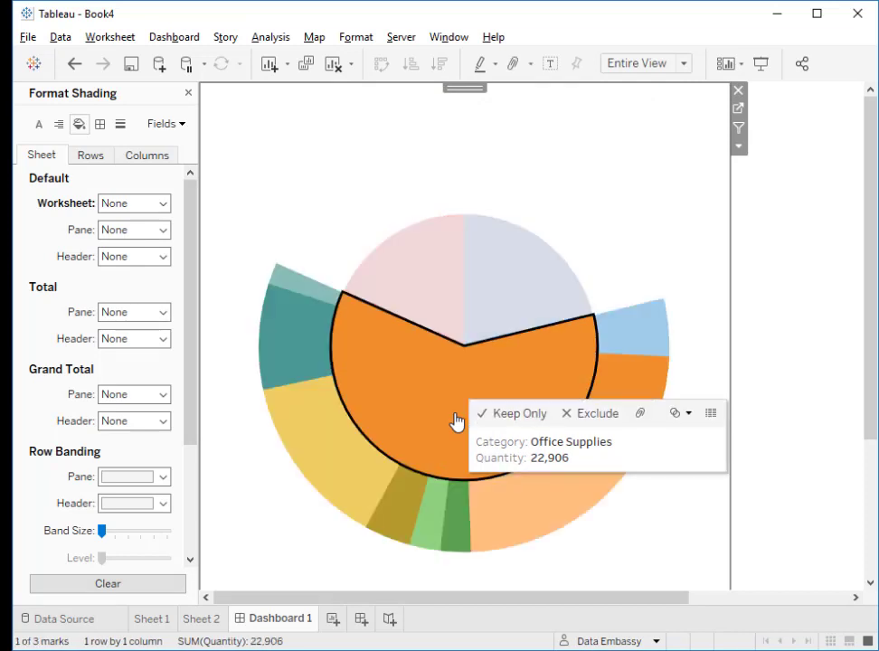
{"action": "left_click", "coordinate": [490, 291]}
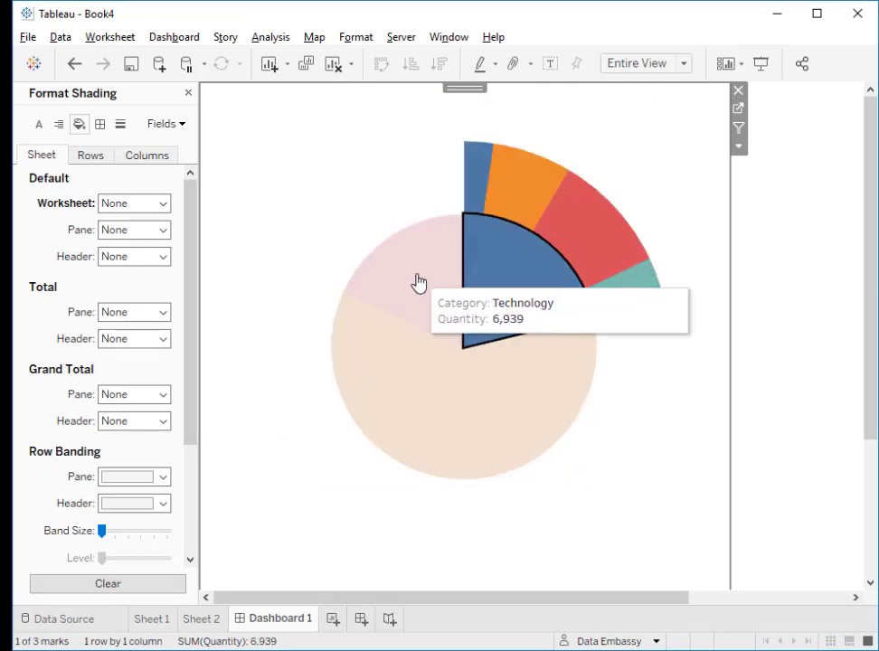
{"action": "left_click", "coordinate": [419, 283]}
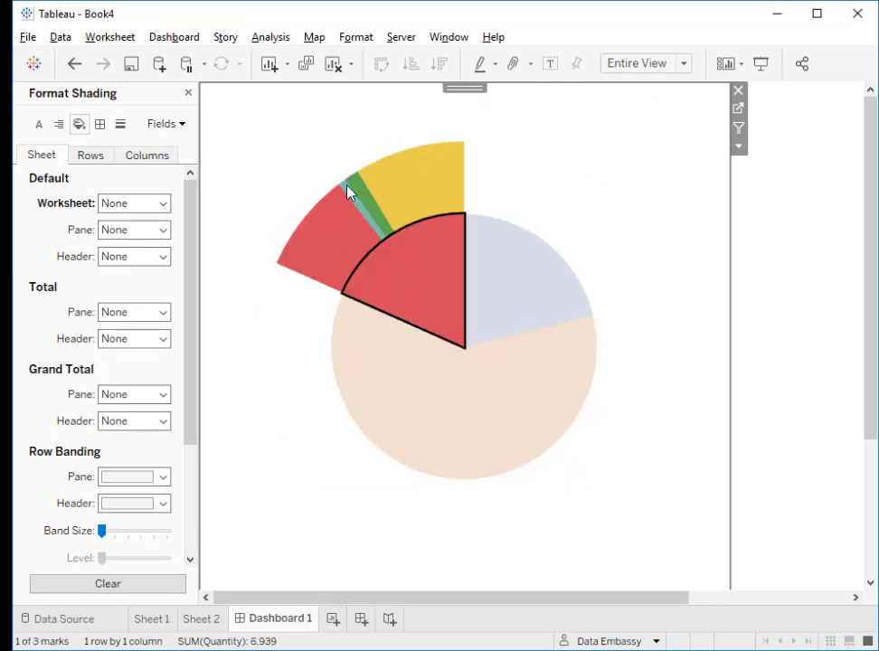
{"action": "left_click", "coordinate": [661, 504]}
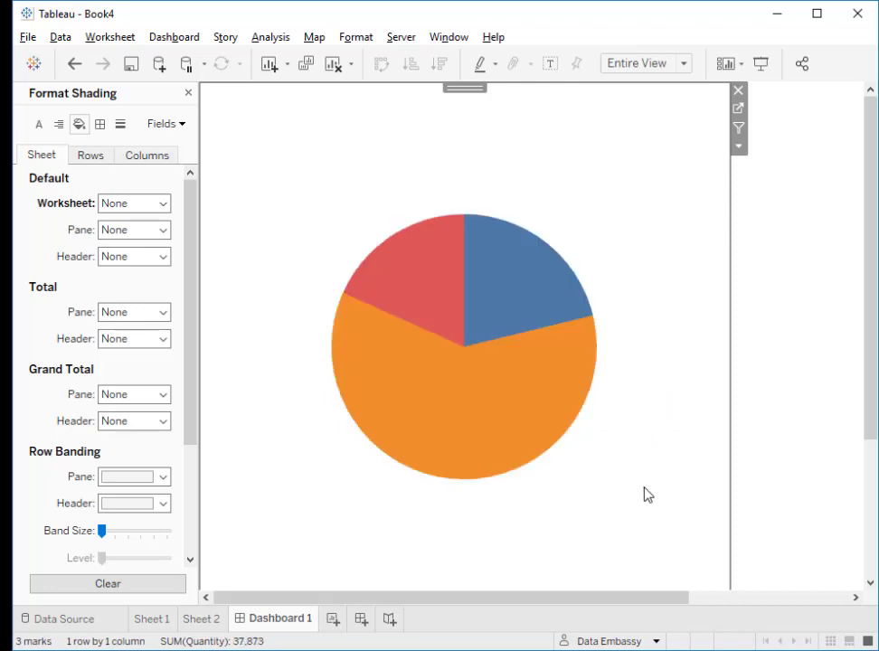